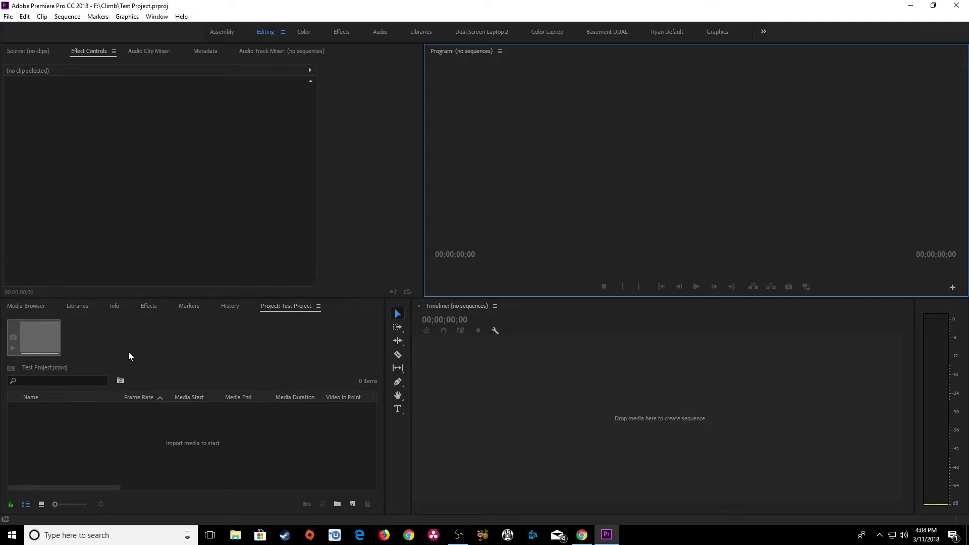
In Project Settings, try enabling ingest with the Copy action, then discard the changes
{"action": "left_click", "coordinate": [84, 195]}
{"action": "left_click", "coordinate": [8, 17]}
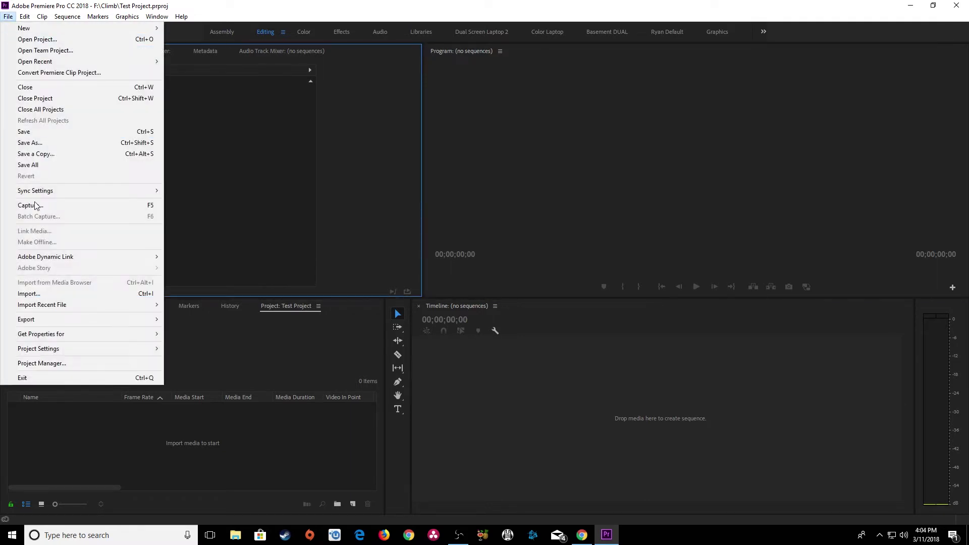
{"action": "mouse_move", "coordinate": [39, 349]}
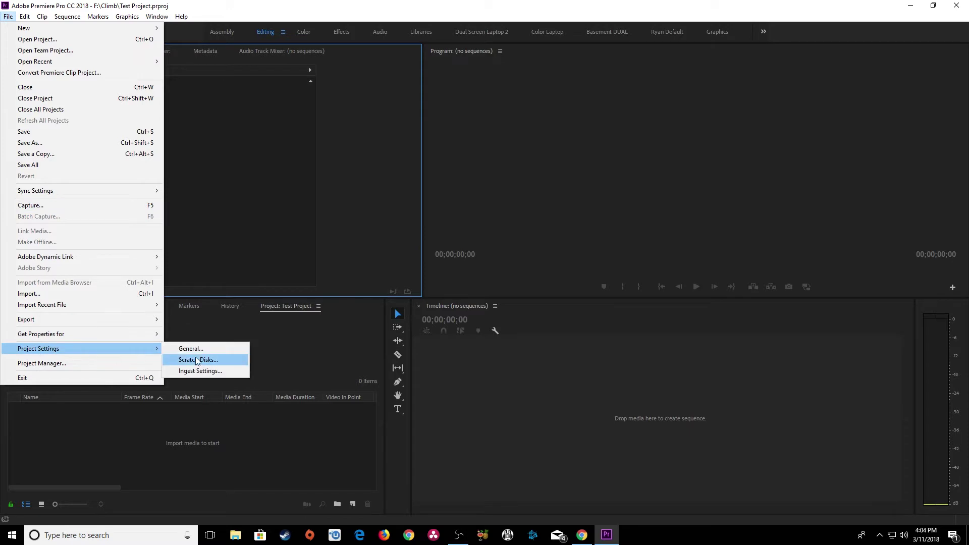
{"action": "left_click", "coordinate": [200, 371]}
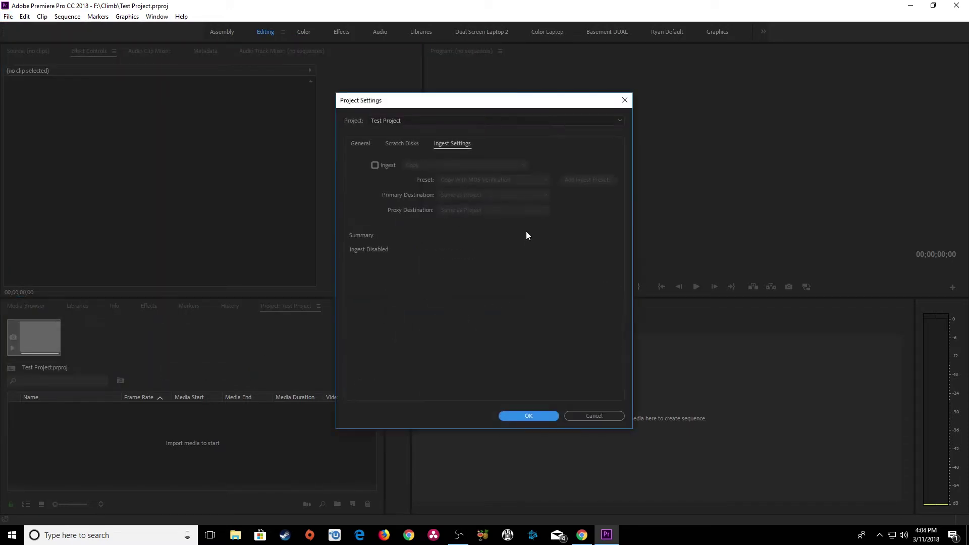
{"action": "left_click", "coordinate": [389, 165]}
{"action": "left_click", "coordinate": [409, 165]}
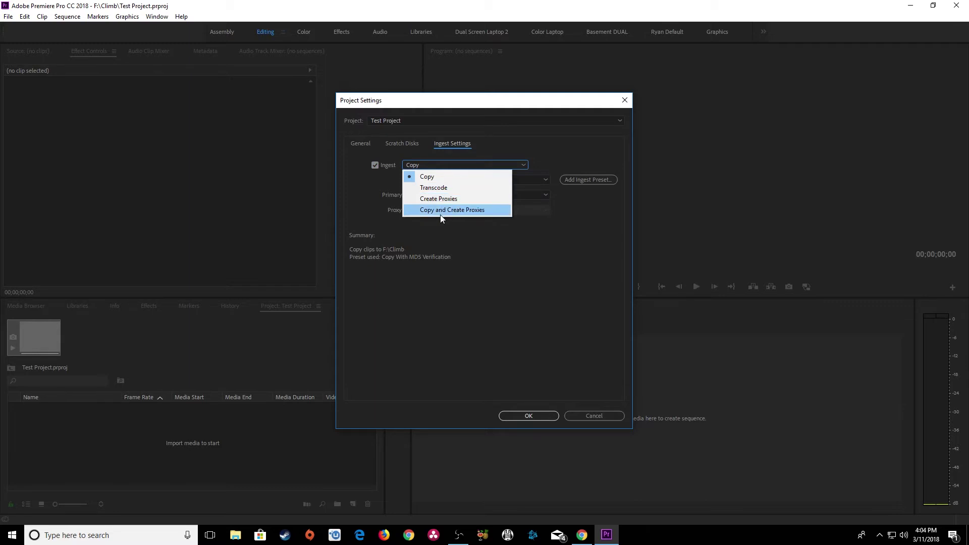
{"action": "left_click", "coordinate": [453, 236]}
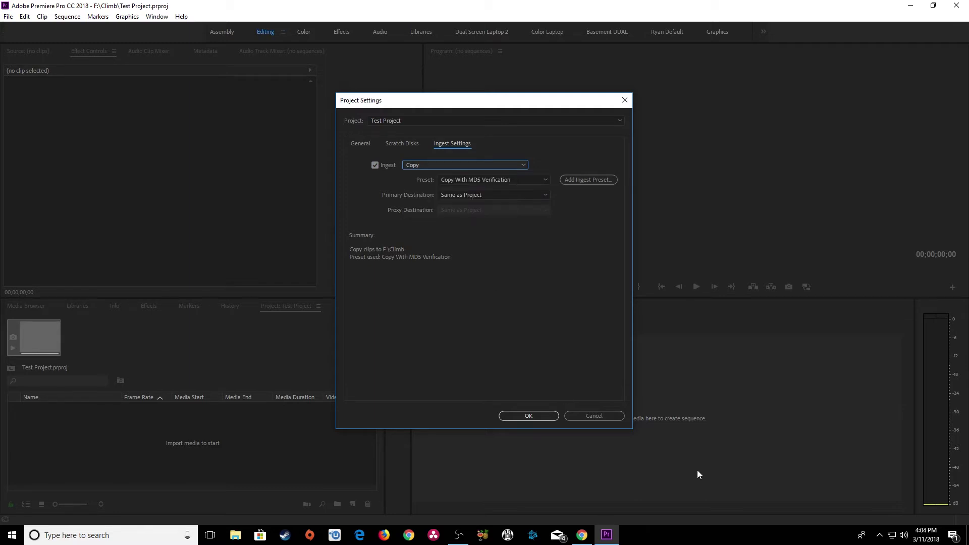
{"action": "left_click", "coordinate": [593, 415]}
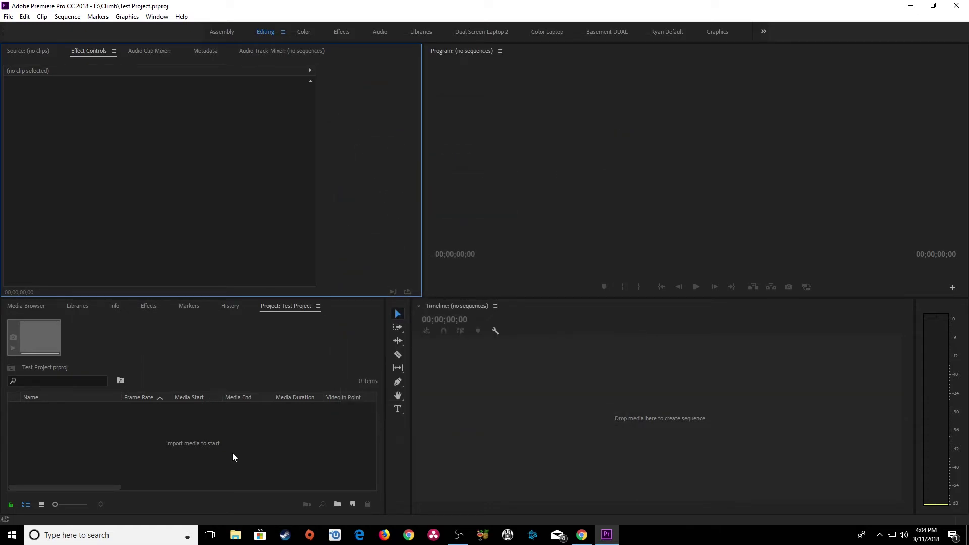
Show the Media Browser listing local drives C, E, F, G and L instead of the project bin
{"action": "left_click", "coordinate": [295, 305]}
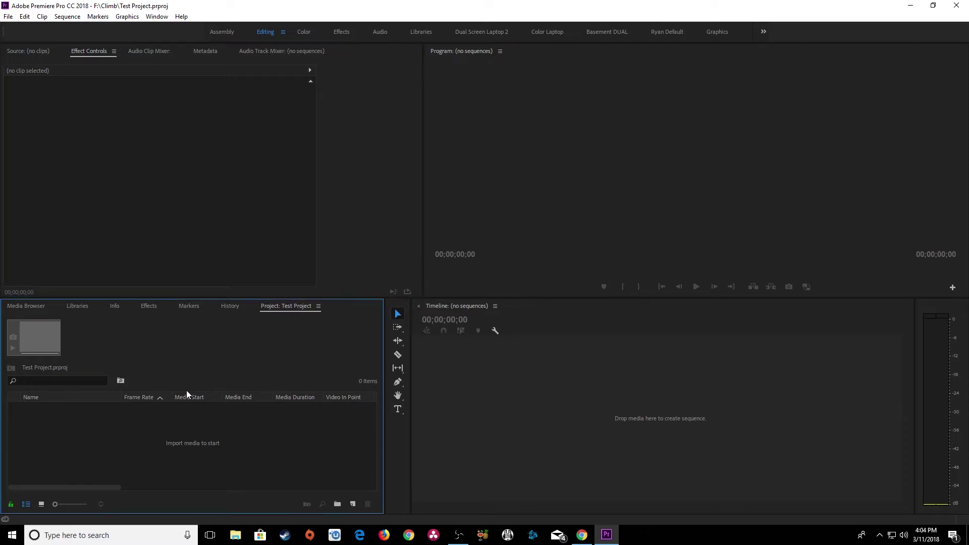
{"action": "left_click", "coordinate": [32, 306]}
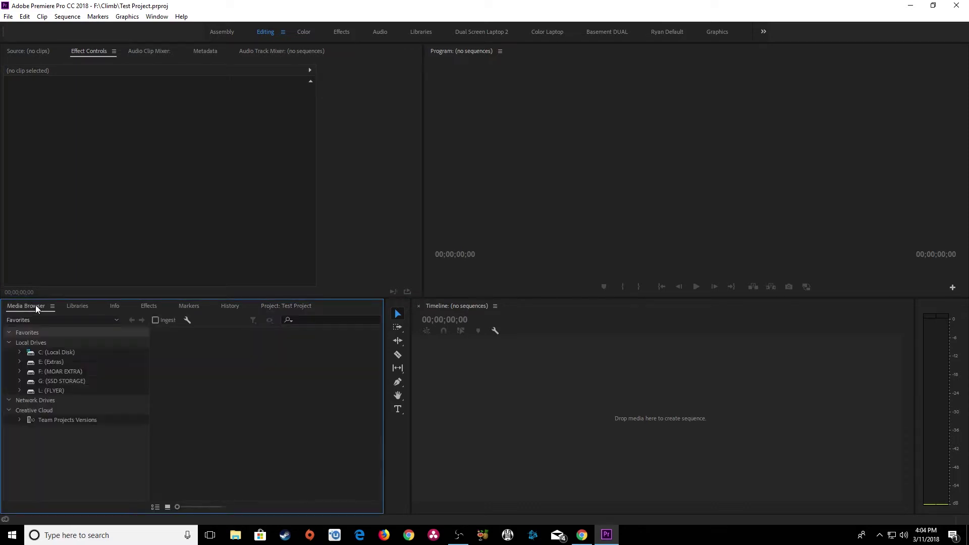
{"action": "left_click", "coordinate": [285, 307]}
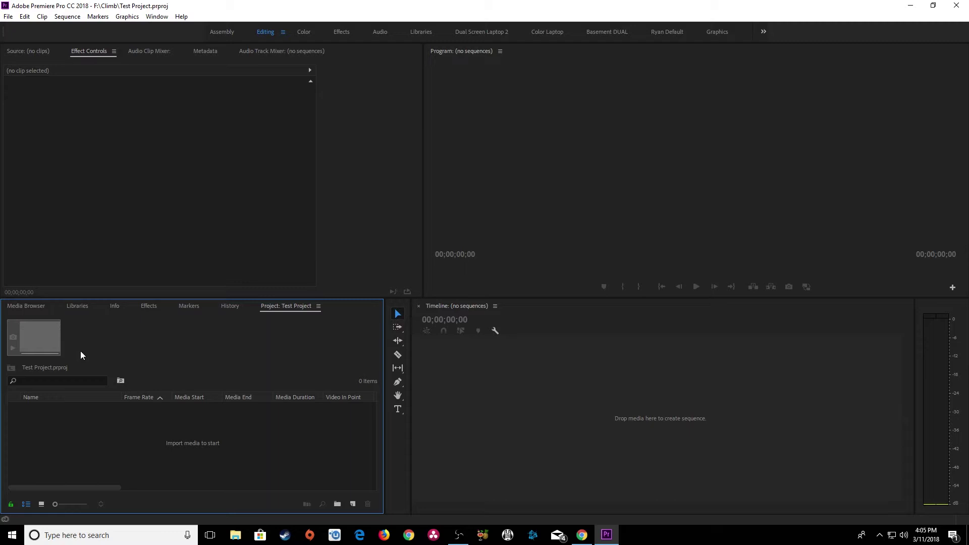
{"action": "left_click", "coordinate": [28, 306]}
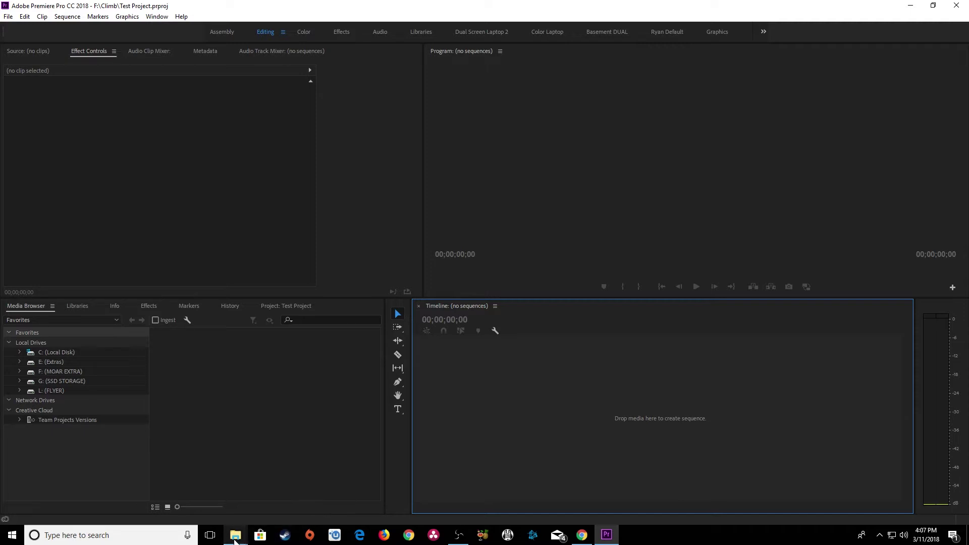
Browse FOOTAGE > A001_0101QC.RDM > A001_C002_01013K.RDC in Explorer and look at its R3D files
{"action": "mouse_move", "coordinate": [236, 539]}
{"action": "left_click", "coordinate": [202, 489]}
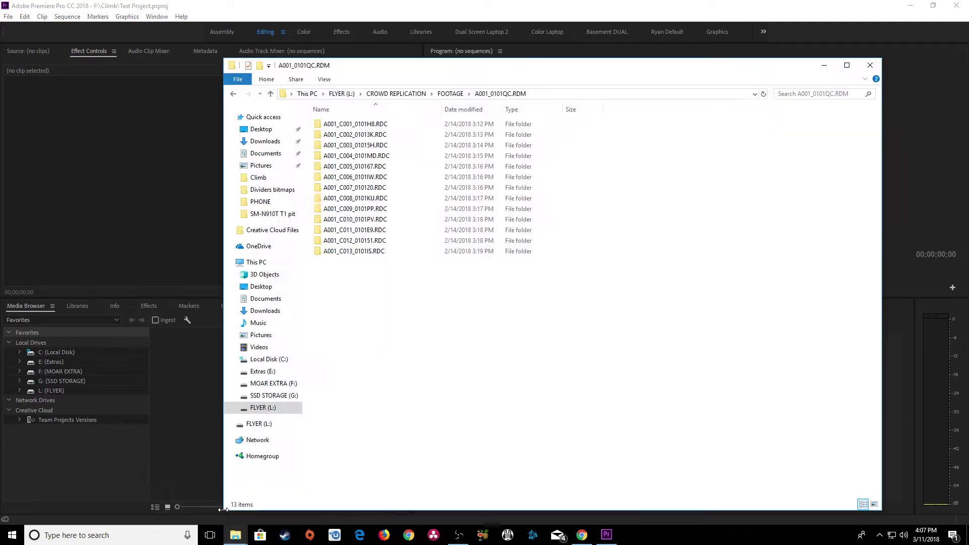
{"action": "left_click", "coordinate": [450, 93]}
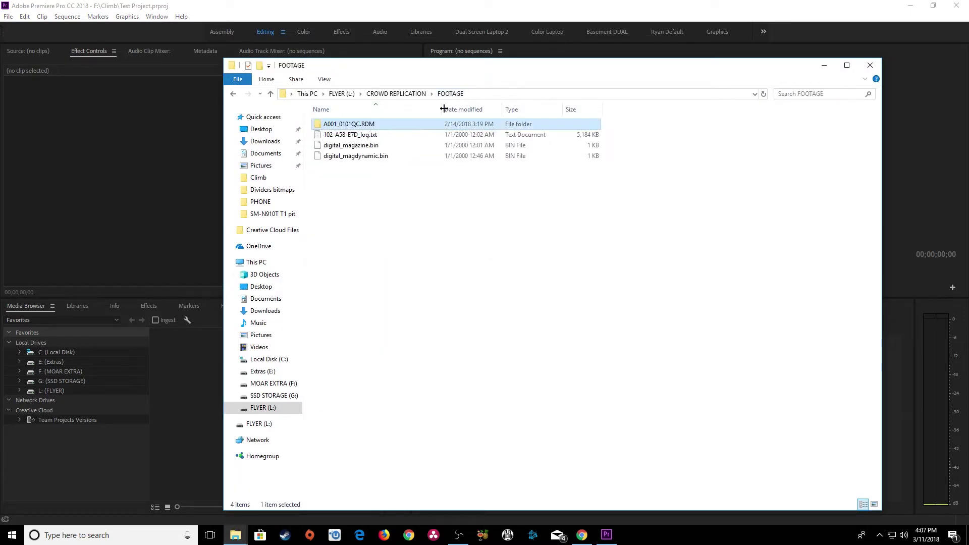
{"action": "double_click", "coordinate": [346, 125]}
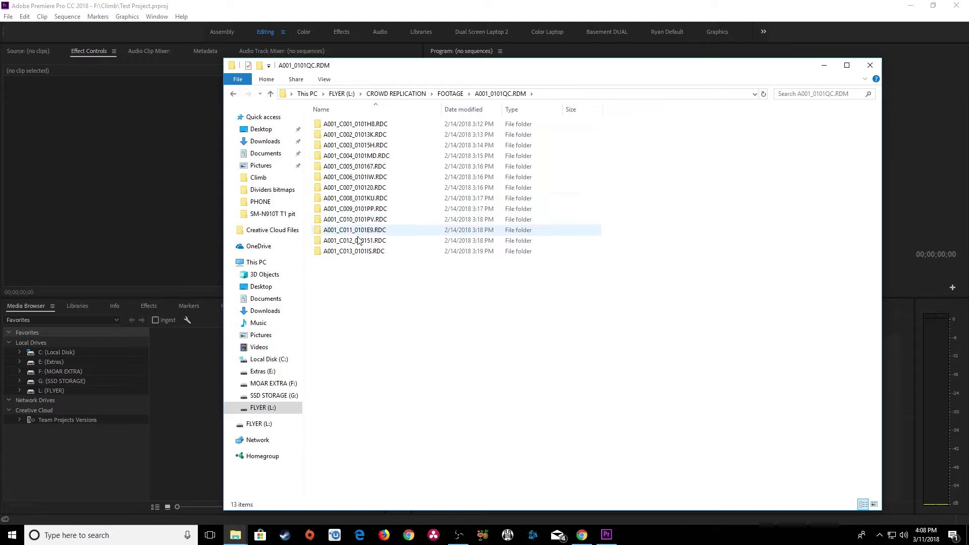
{"action": "double_click", "coordinate": [342, 135]}
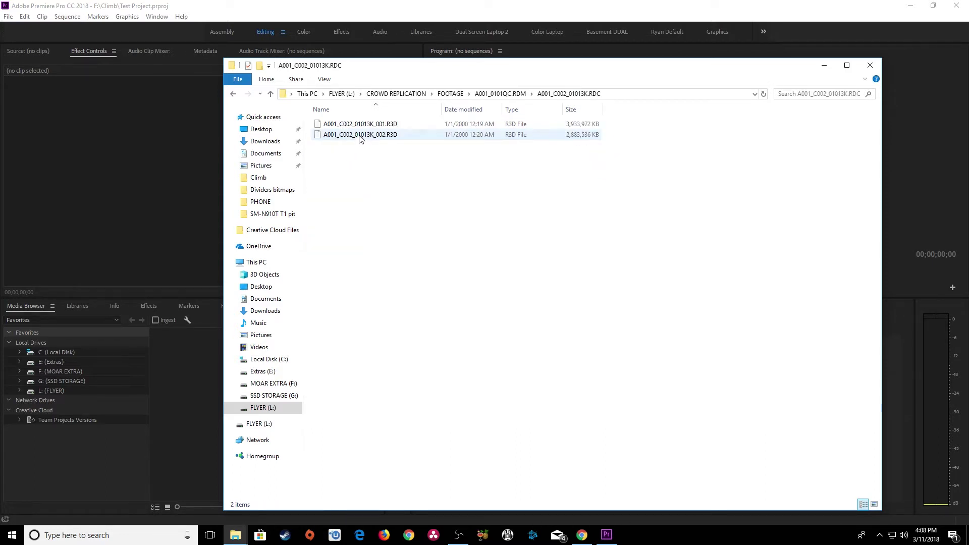
{"action": "left_click", "coordinate": [343, 127]}
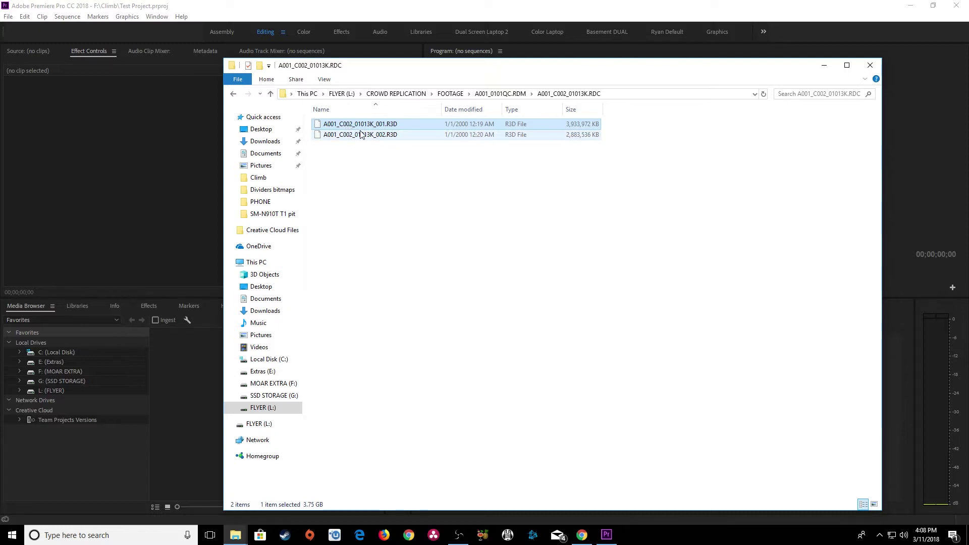
{"action": "left_click", "coordinate": [361, 160]}
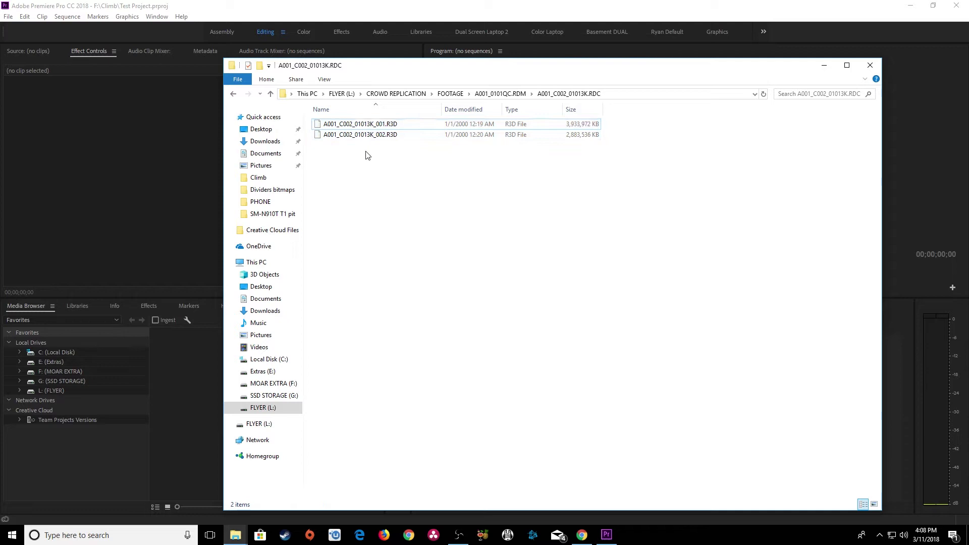
Go back up to A001_0101QC.RDM, which lists its 13 RDC clip folders
{"action": "left_click", "coordinate": [183, 403]}
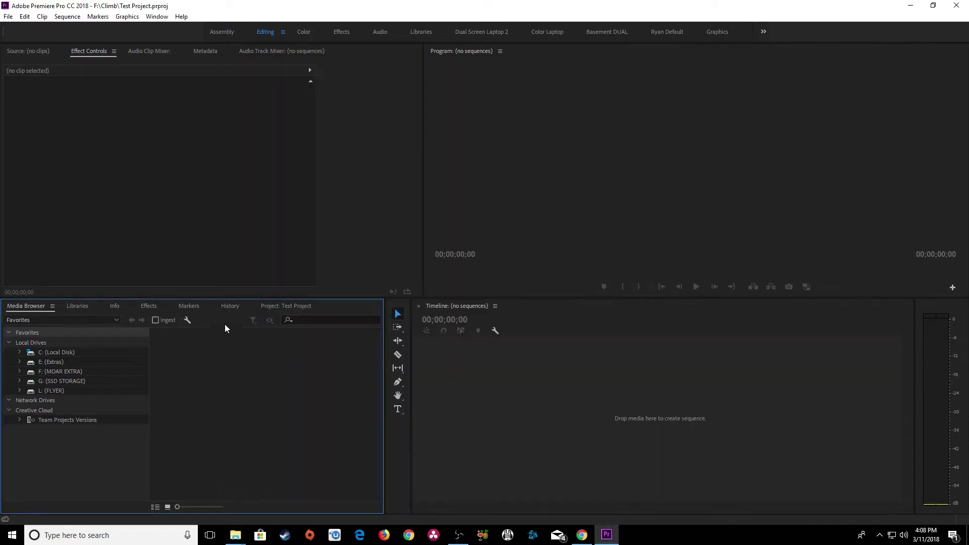
{"action": "left_click", "coordinate": [282, 306]}
{"action": "key", "text": "alt+Tab"}
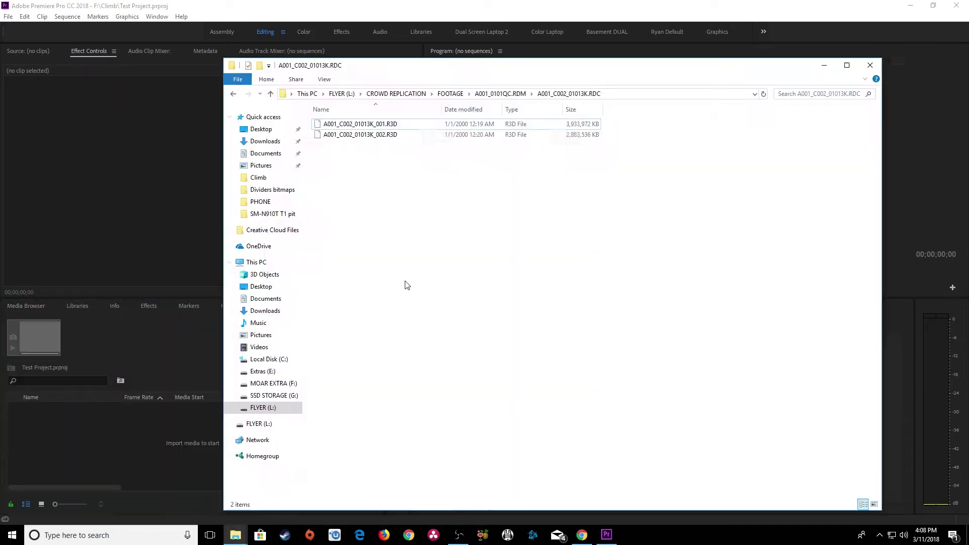
{"action": "left_click", "coordinate": [500, 94]}
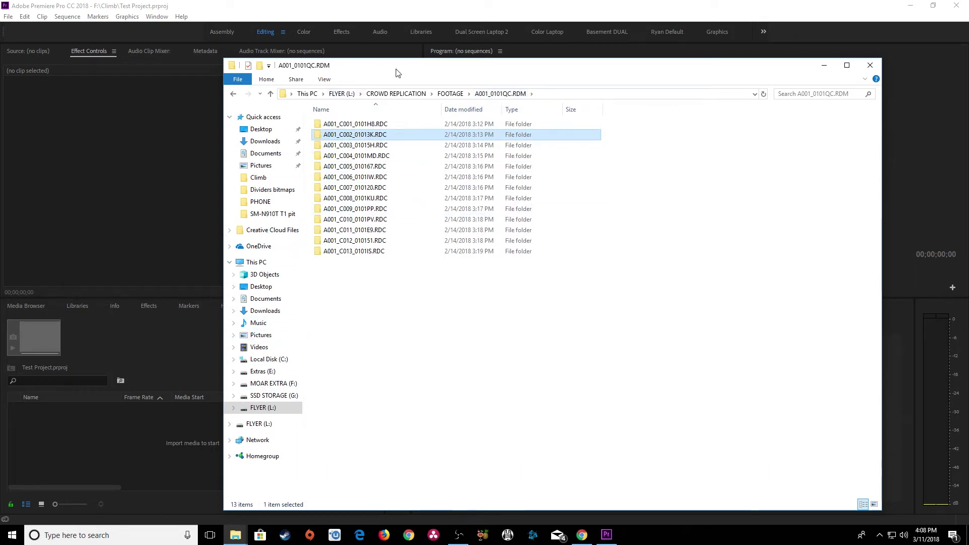
Drag the A001_C002_01013K.RDC folder into the Project panel and expand its two R3D clips
{"action": "left_click_drag", "start_coordinate": [398, 73], "coordinate": [426, 42]}
{"action": "left_click_drag", "start_coordinate": [379, 105], "coordinate": [150, 445]}
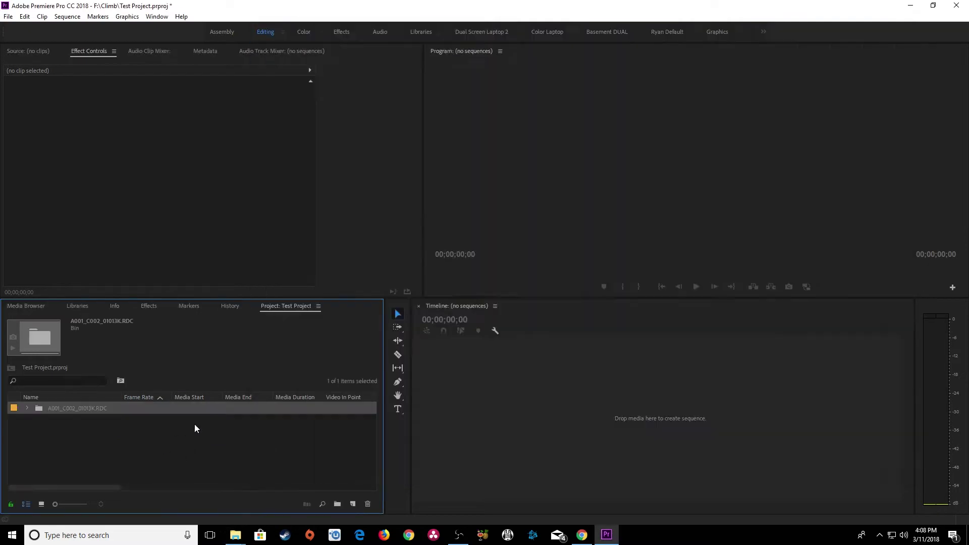
{"action": "left_click", "coordinate": [26, 408]}
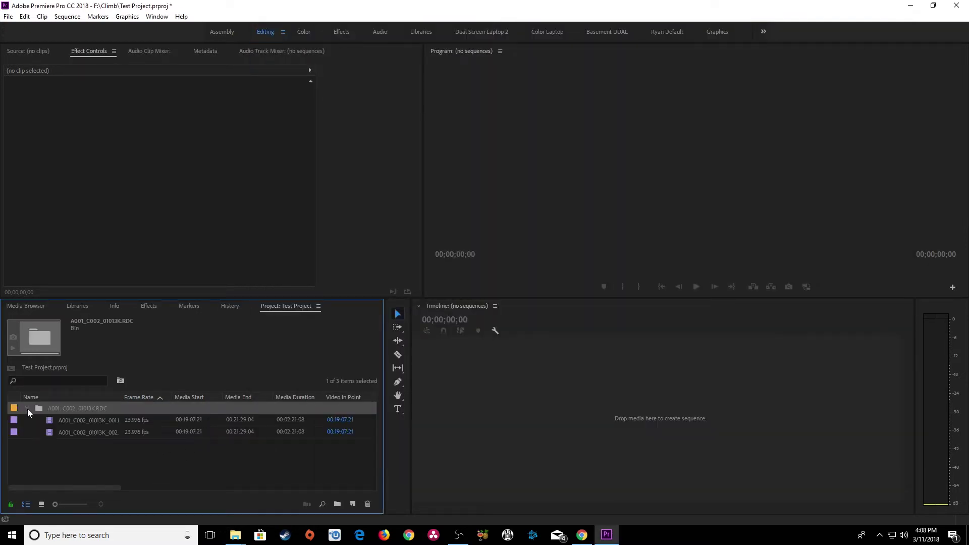
{"action": "left_click", "coordinate": [76, 420]}
{"action": "left_click", "coordinate": [93, 432]}
{"action": "left_click", "coordinate": [102, 421]}
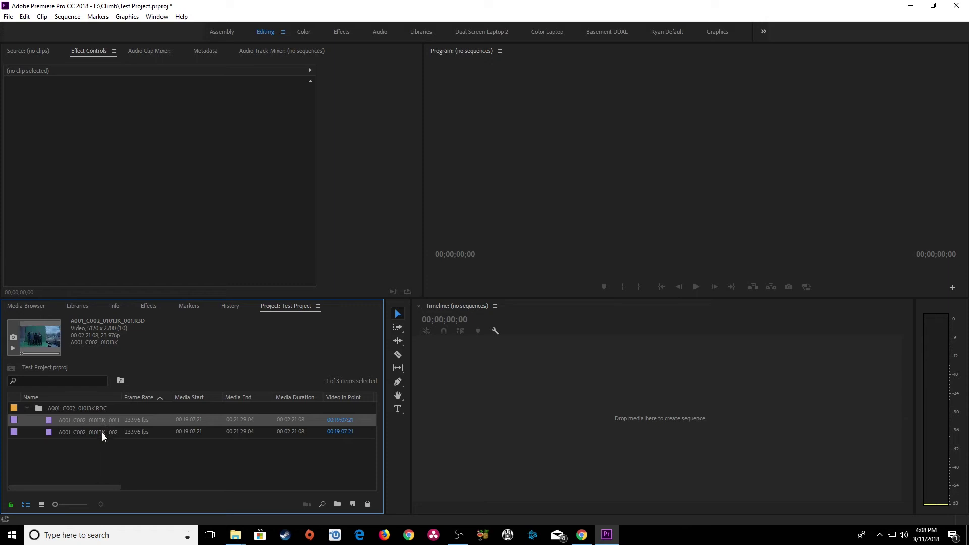
{"action": "left_click", "coordinate": [102, 432]}
{"action": "left_click", "coordinate": [106, 421]}
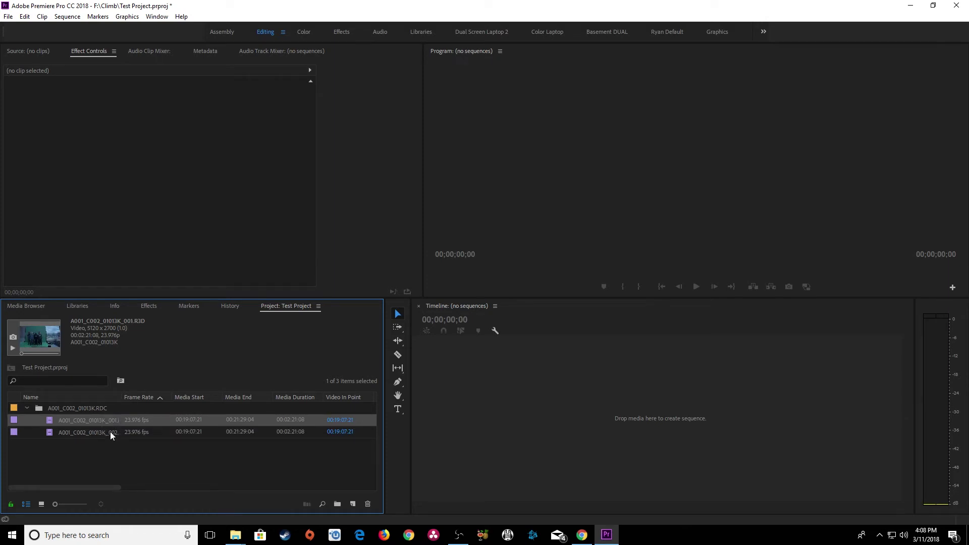
Check the bin and clip details, collapse the bin, then delete A001_C002_01013K.RDC
{"action": "left_click", "coordinate": [83, 407]}
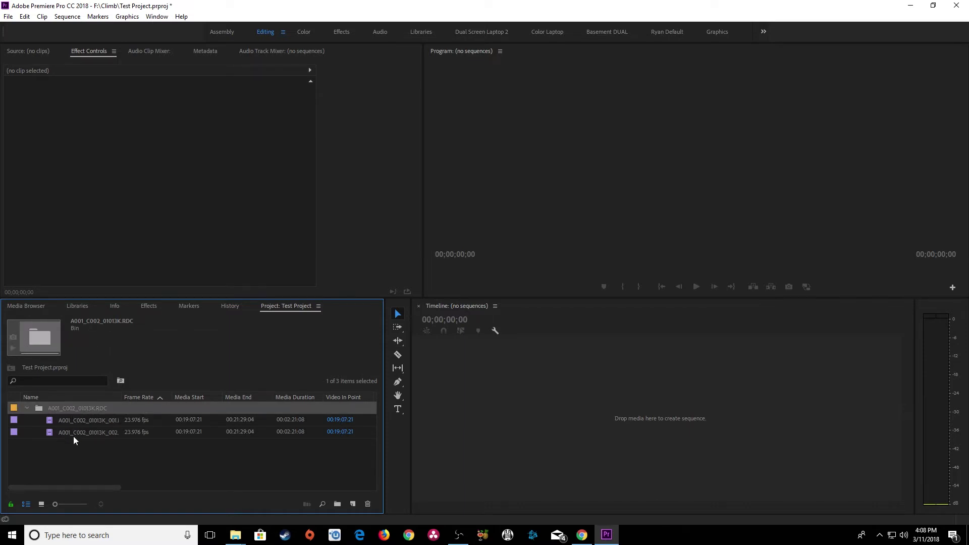
{"action": "left_click", "coordinate": [77, 424]}
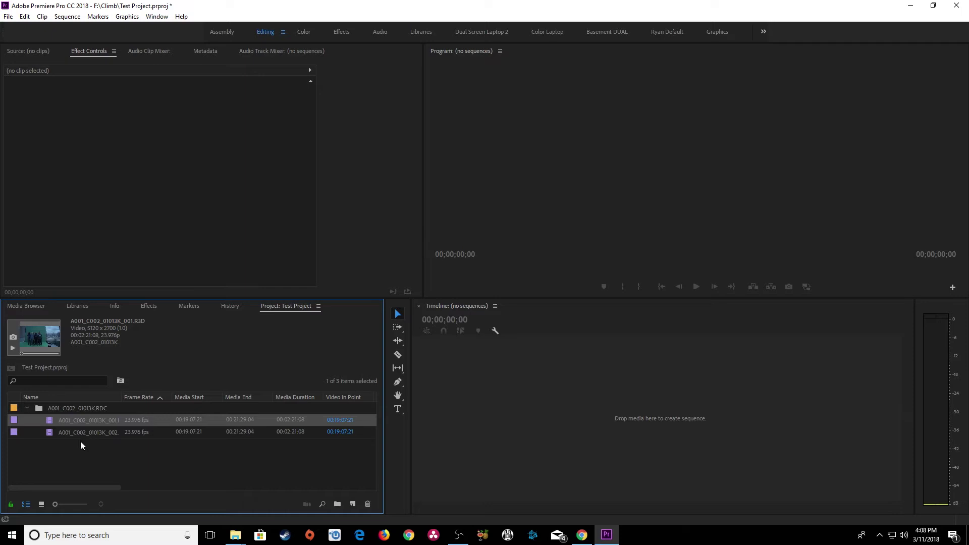
{"action": "key", "text": "ctrl+shift+a"}
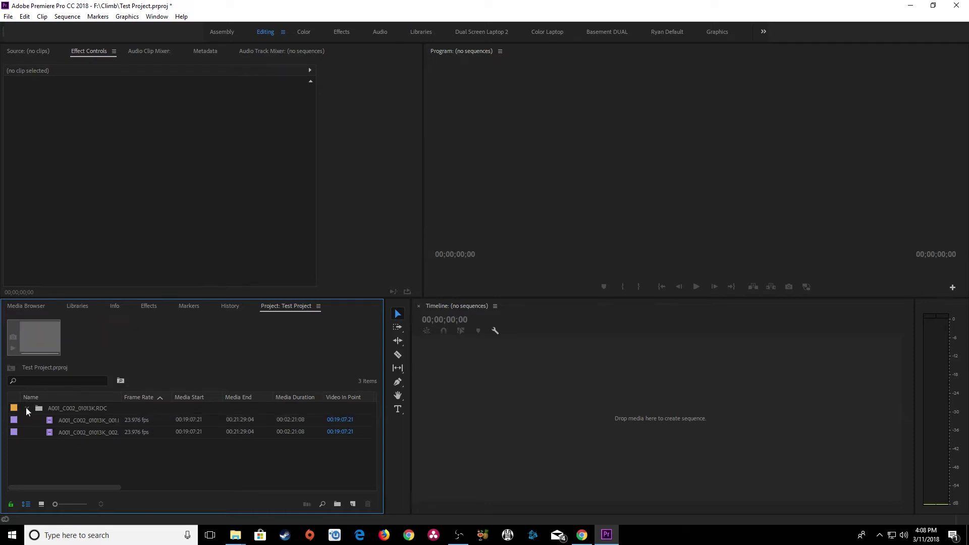
{"action": "left_click", "coordinate": [27, 408]}
{"action": "left_click", "coordinate": [59, 410]}
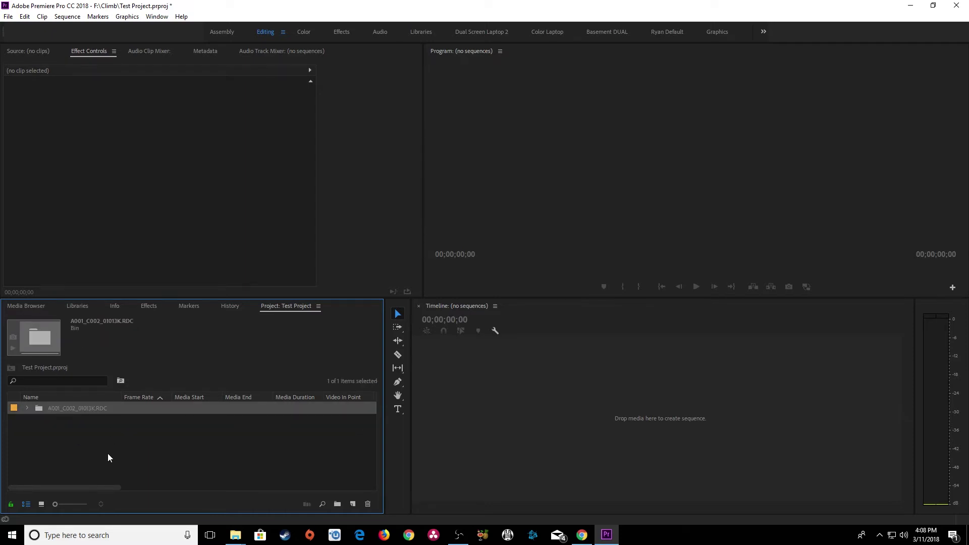
{"action": "left_click", "coordinate": [81, 431]}
{"action": "left_click", "coordinate": [61, 410]}
{"action": "key", "text": "Delete"}
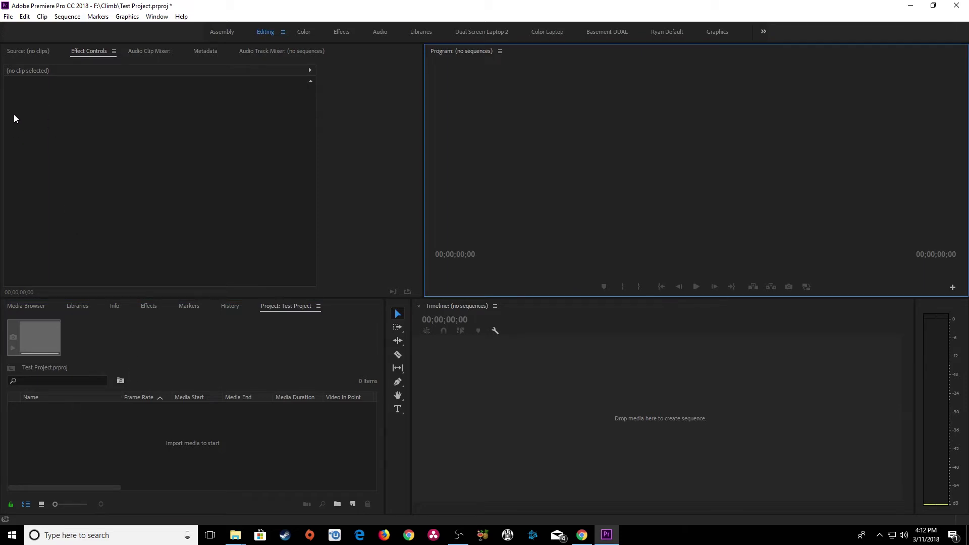
Open the Import dialog at FLYER (L:) > ROLL 02 > DCIM > 100EOS5D
{"action": "left_click", "coordinate": [9, 16]}
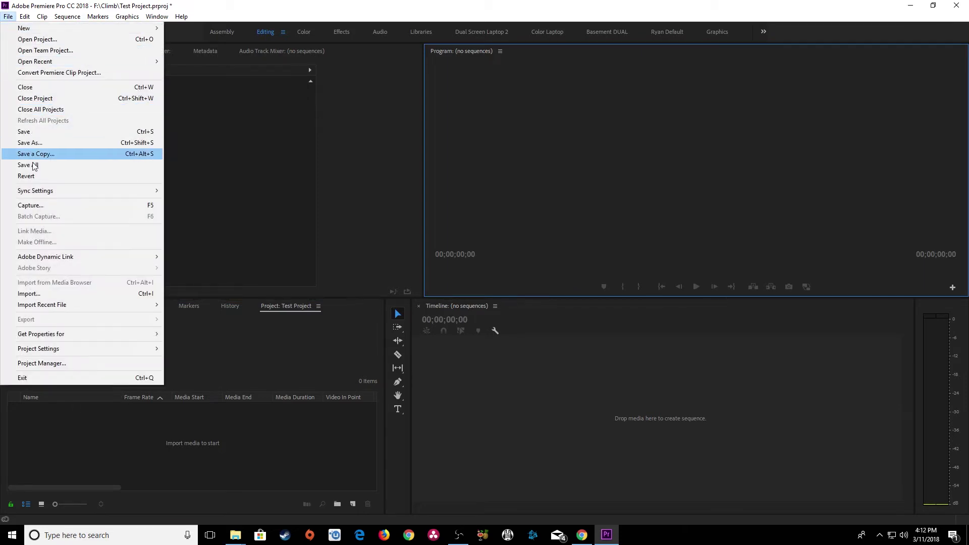
{"action": "left_click", "coordinate": [46, 294]}
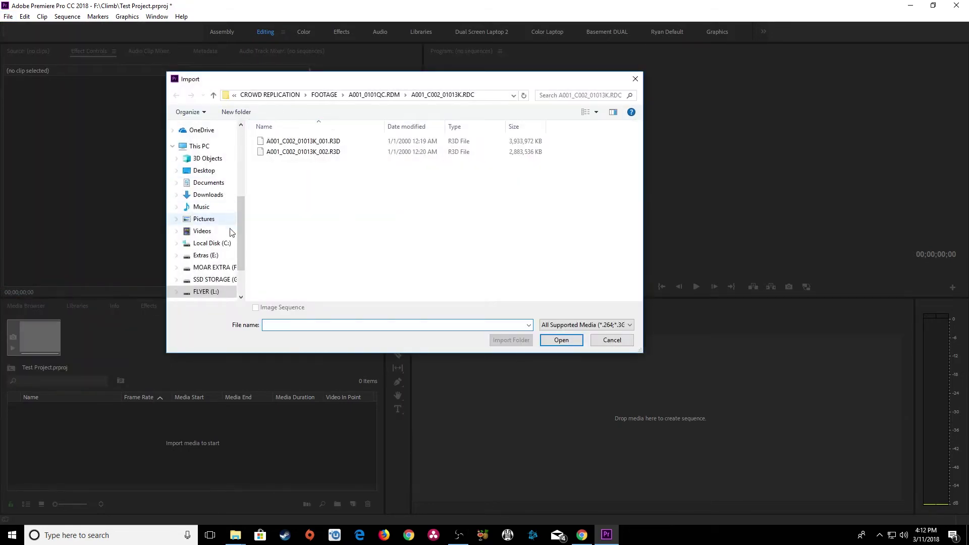
{"action": "left_click", "coordinate": [209, 292]}
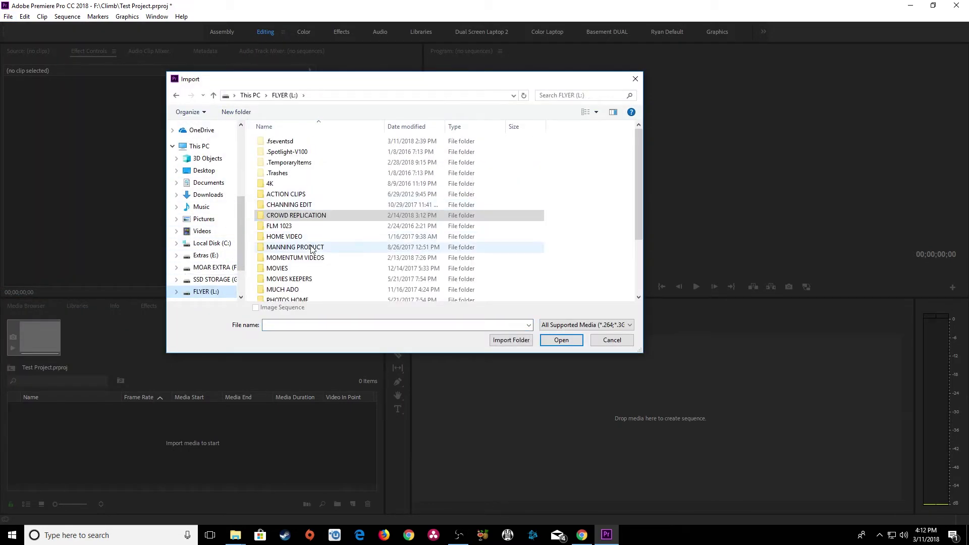
{"action": "scroll", "coordinate": [312, 247], "scroll_direction": "down", "scroll_amount": 1}
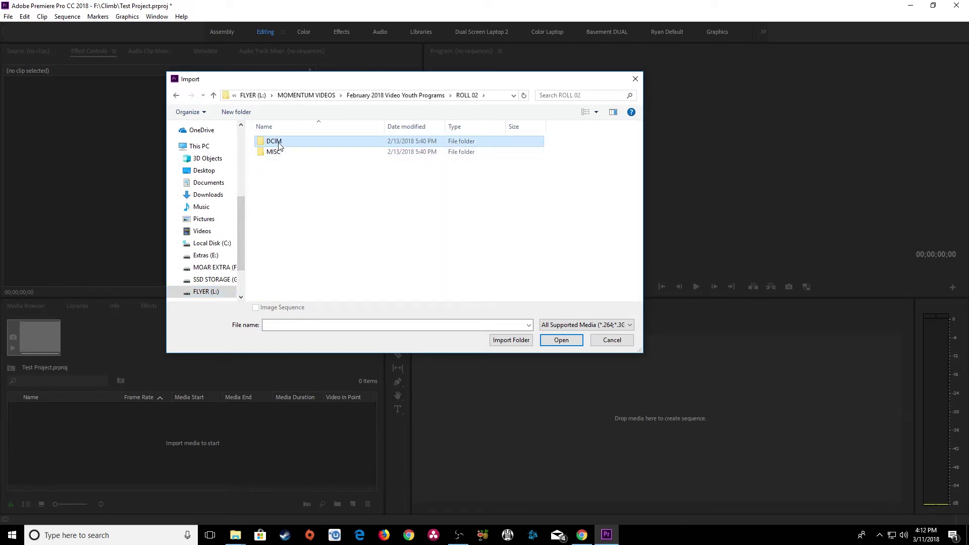
{"action": "double_click", "coordinate": [279, 143]}
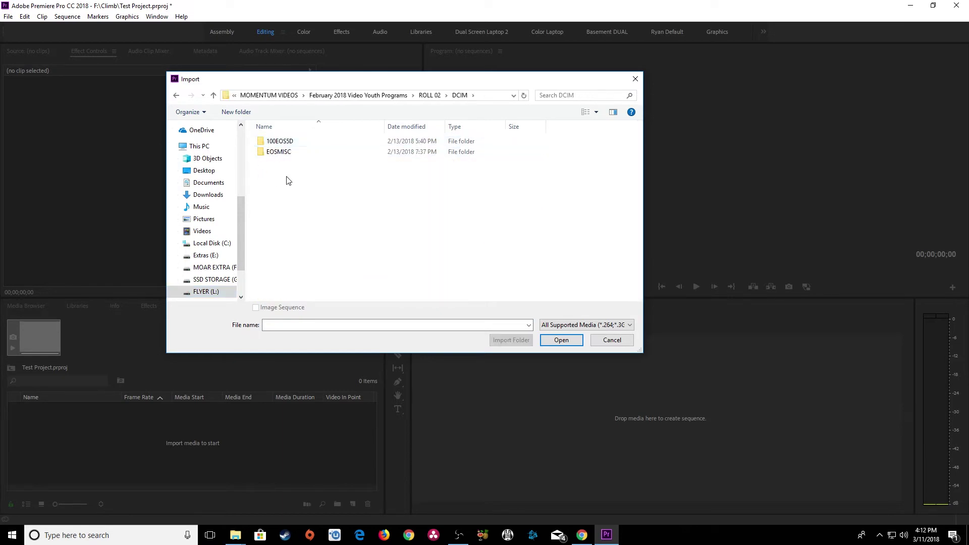
{"action": "double_click", "coordinate": [279, 141]}
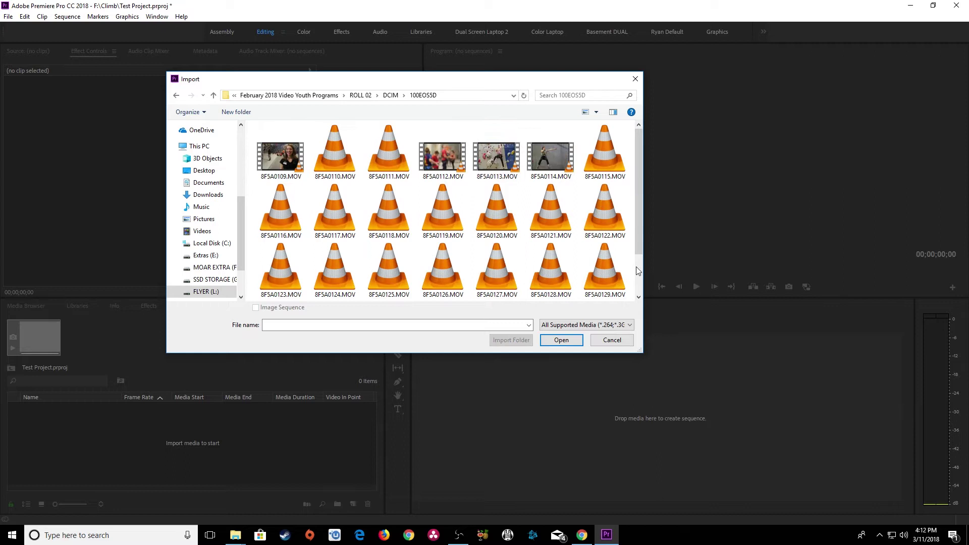
{"action": "scroll", "coordinate": [638, 262], "scroll_direction": "down", "scroll_amount": 1}
Select clips 8F5A0127, 8F5A0125 and 8F5A0123 and import them
{"action": "left_click_drag", "start_coordinate": [255, 185], "coordinate": [554, 296]}
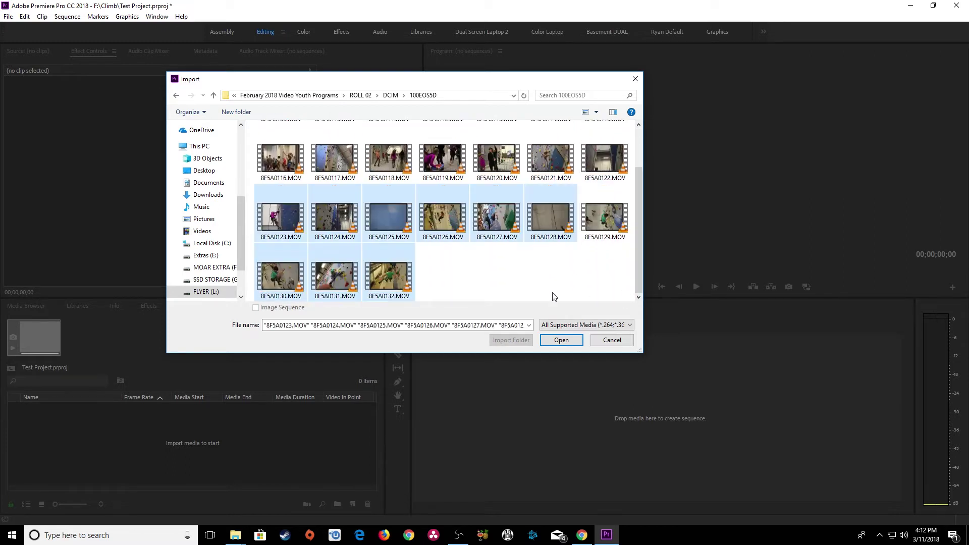
{"action": "left_click", "coordinate": [554, 297]}
{"action": "left_click_drag", "start_coordinate": [612, 289], "coordinate": [266, 200]}
{"action": "left_click", "coordinate": [507, 278]}
{"action": "left_click", "coordinate": [494, 222]}
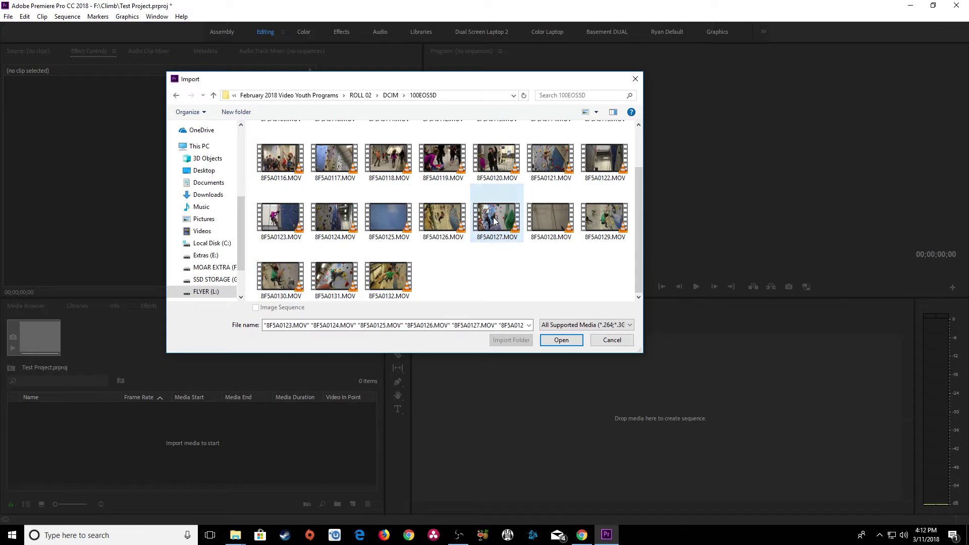
{"action": "left_click", "coordinate": [372, 223], "text": "ctrl"}
{"action": "left_click", "coordinate": [295, 224], "text": "ctrl"}
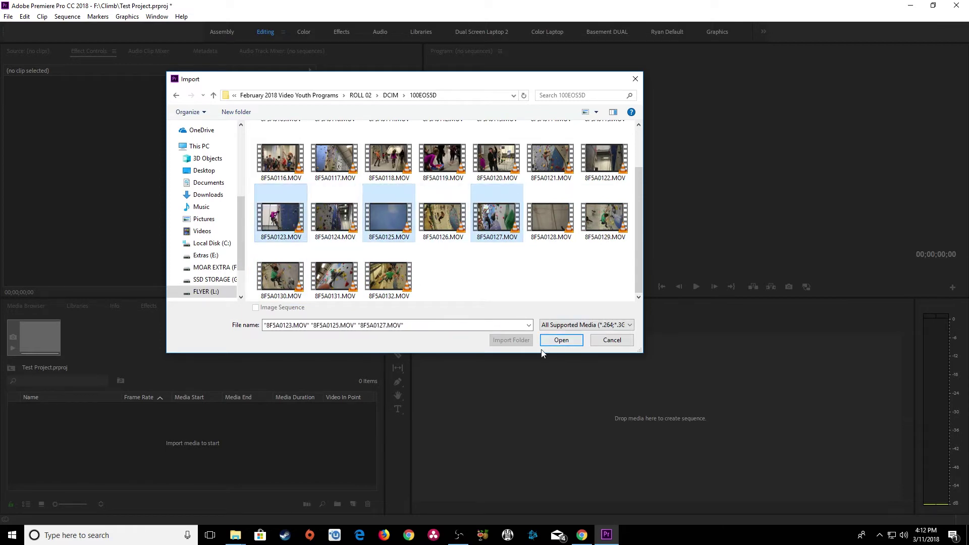
{"action": "left_click", "coordinate": [561, 340]}
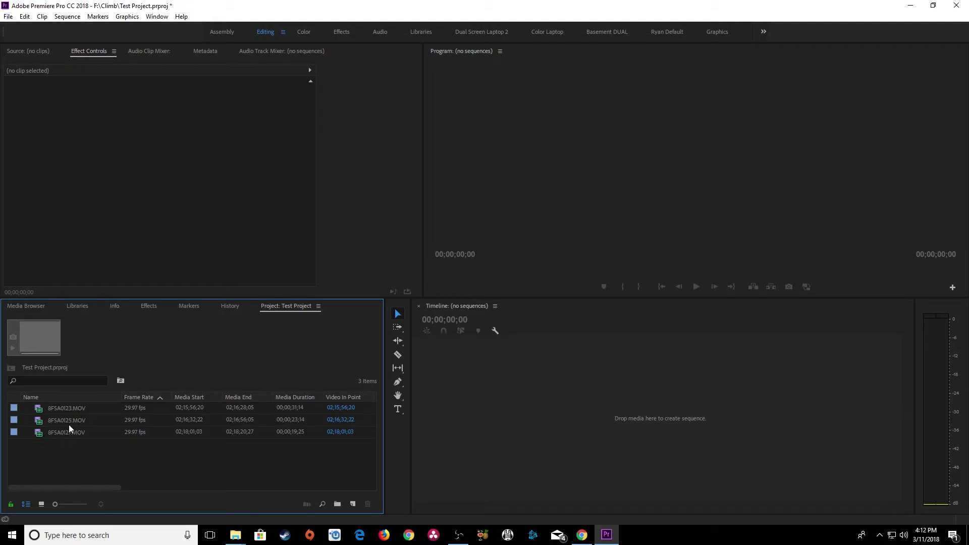
Undo the three-clip import, import then delete six clips, and cancel a reopened Import dialog
{"action": "key", "text": "ctrl+z"}
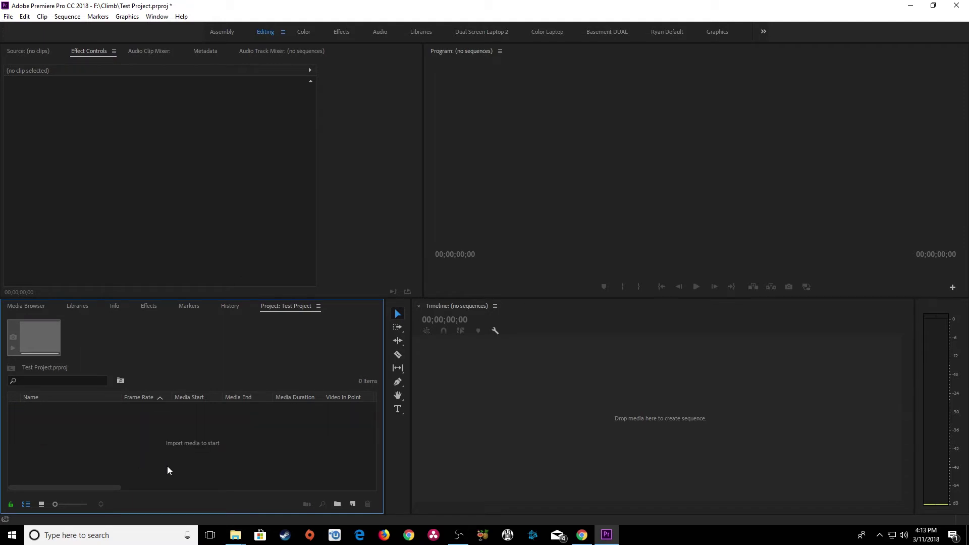
{"action": "double_click", "coordinate": [101, 435]}
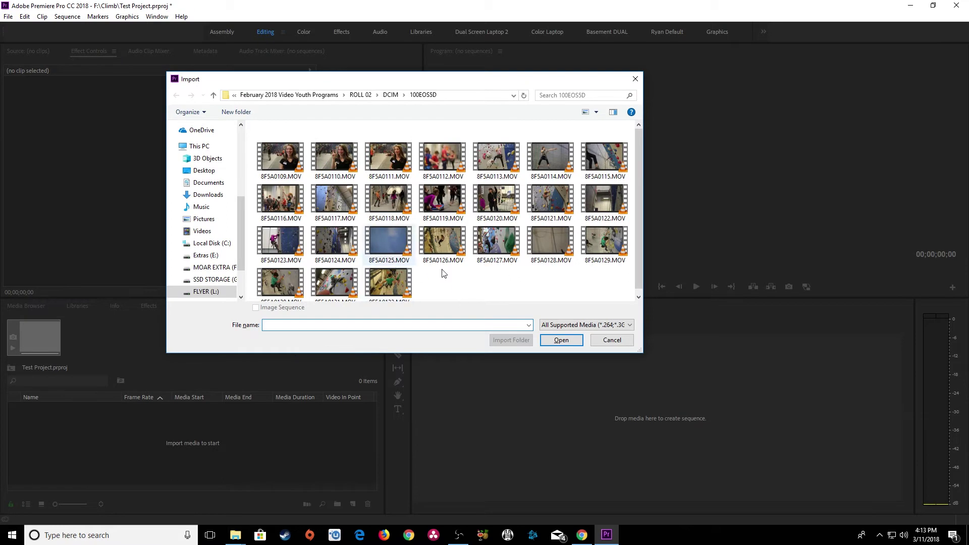
{"action": "left_click_drag", "start_coordinate": [593, 277], "coordinate": [485, 212]}
{"action": "key", "text": "Return"}
{"action": "key", "text": "Delete"}
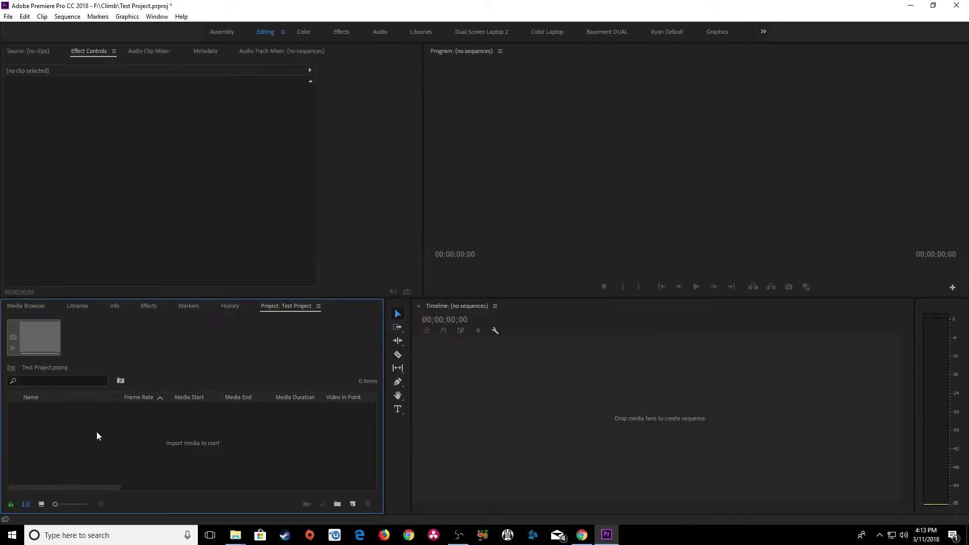
{"action": "double_click", "coordinate": [134, 443]}
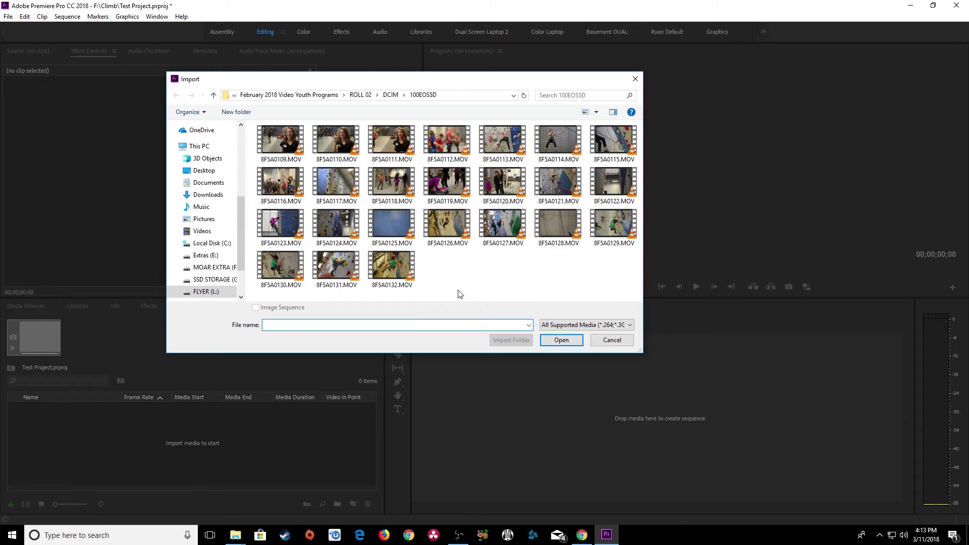
{"action": "left_click", "coordinate": [611, 339]}
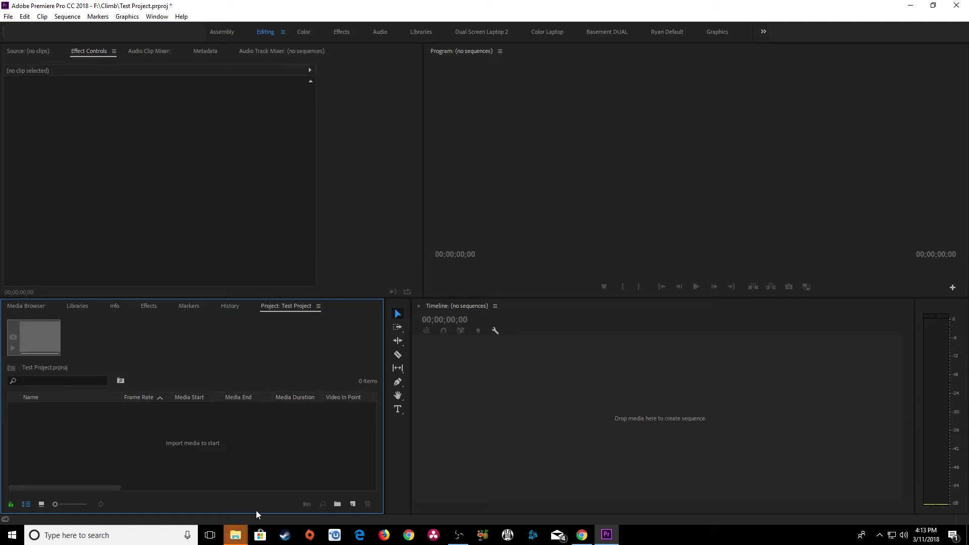
Drag clips 9L5A9746–9L5A9753.MOV from Explorer's 100EOS5D folder into Premiere's Project panel
{"action": "mouse_move", "coordinate": [235, 534]}
{"action": "left_click", "coordinate": [279, 465]}
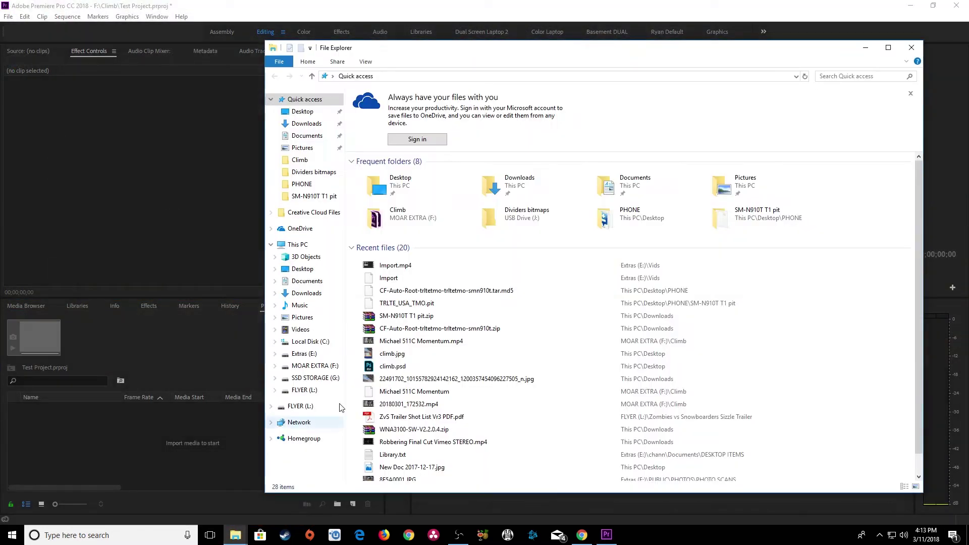
{"action": "left_click", "coordinate": [911, 47]}
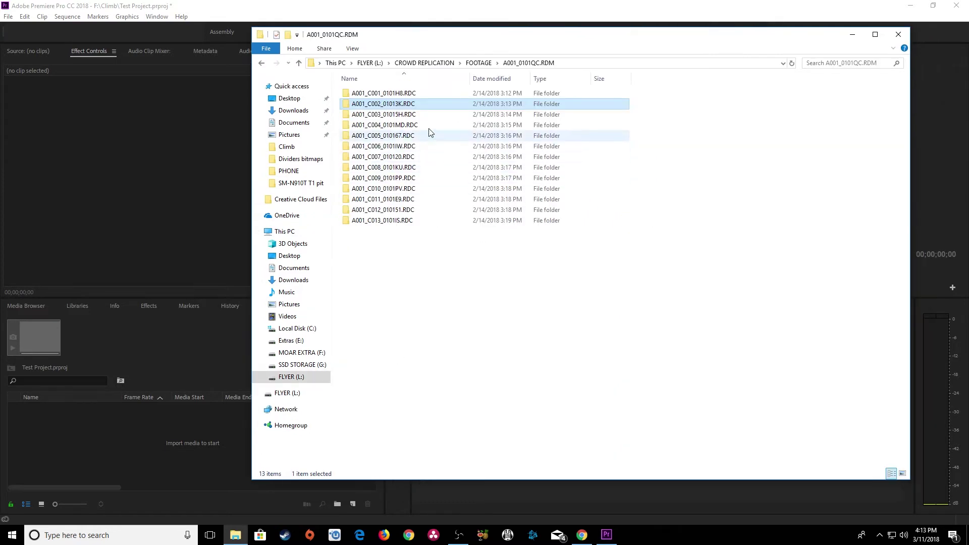
{"action": "left_click", "coordinate": [380, 65]}
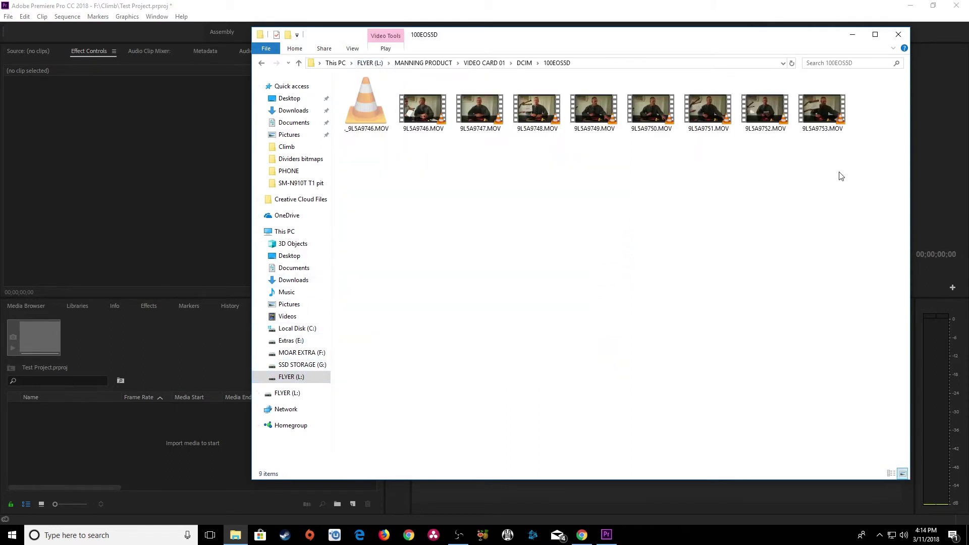
{"action": "left_click_drag", "start_coordinate": [854, 167], "coordinate": [471, 212]}
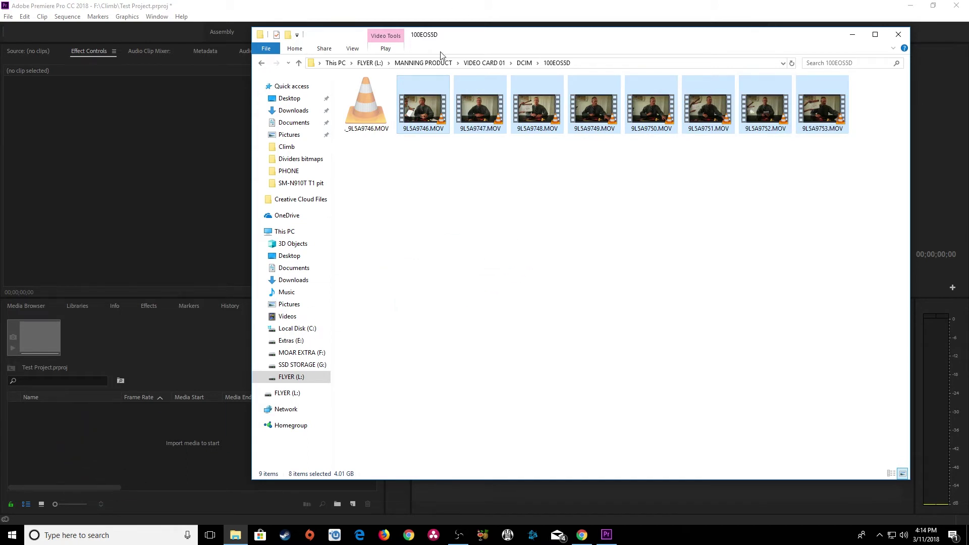
{"action": "left_click_drag", "start_coordinate": [488, 46], "coordinate": [506, 44]}
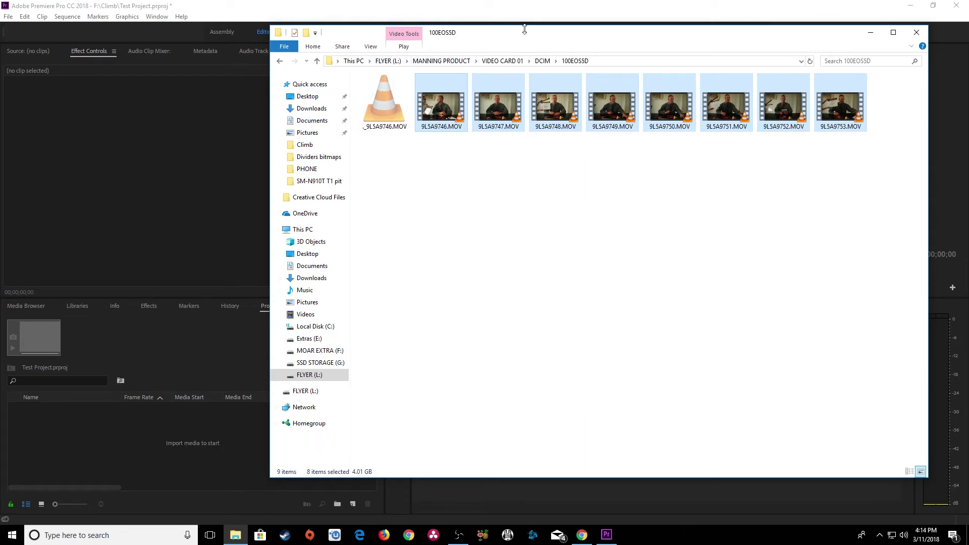
{"action": "left_click_drag", "start_coordinate": [530, 36], "coordinate": [565, 28]}
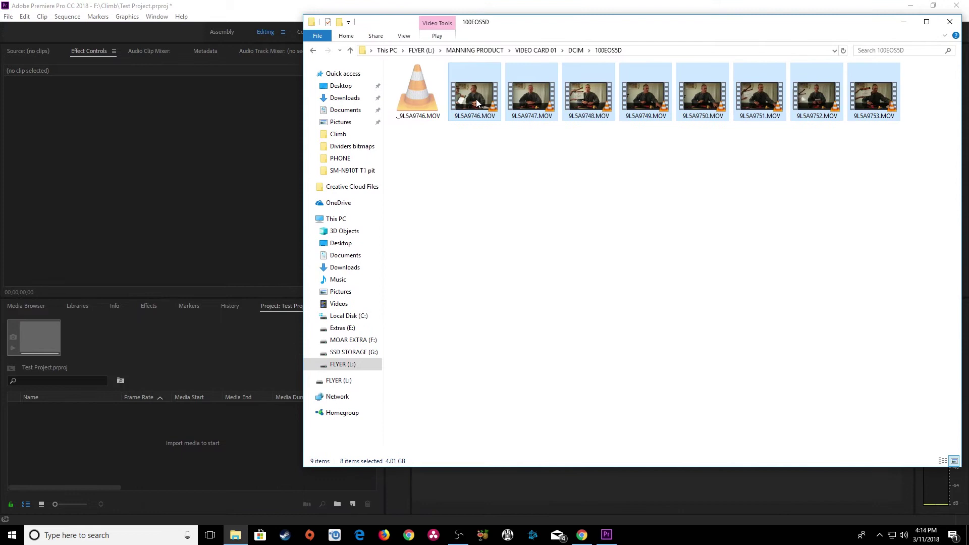
{"action": "left_click_drag", "start_coordinate": [479, 106], "coordinate": [174, 469]}
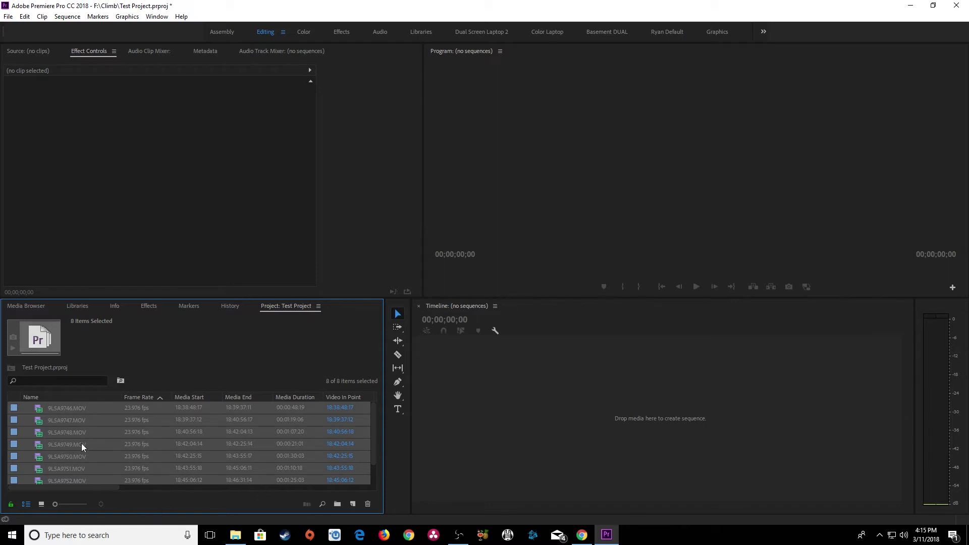
Delete the eight clips and open a maximized Media Browser showing all local drives
{"action": "key", "text": "Delete"}
{"action": "left_click", "coordinate": [28, 306]}
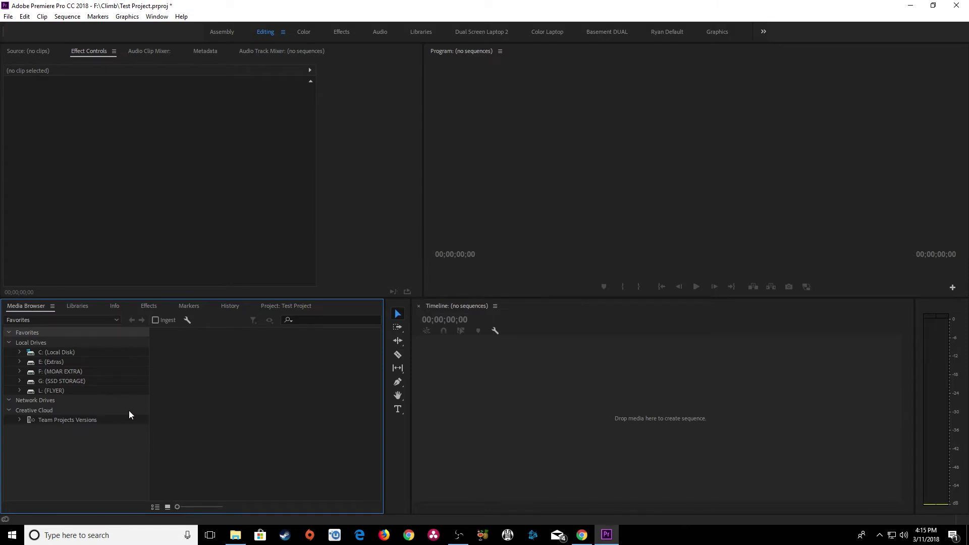
{"action": "key", "text": "grave"}
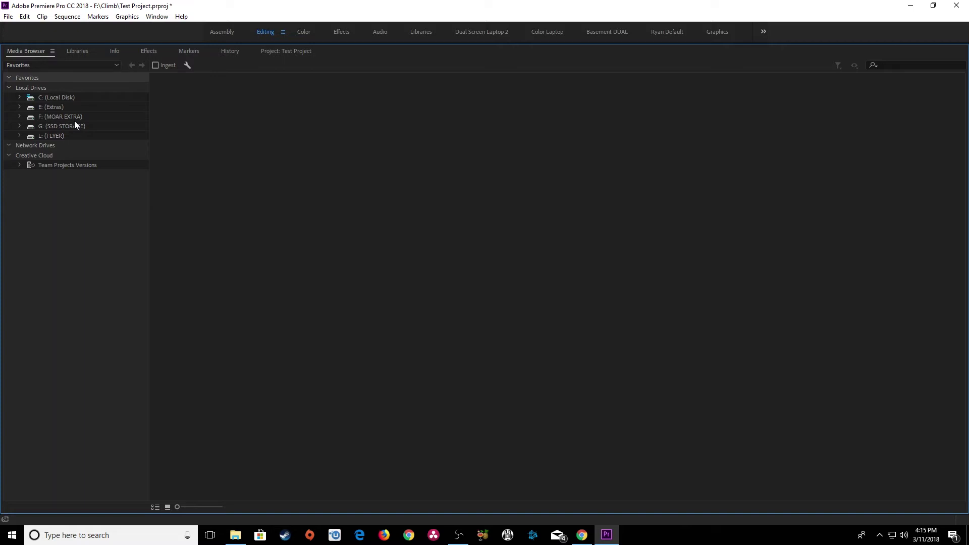
{"action": "left_click", "coordinate": [58, 89]}
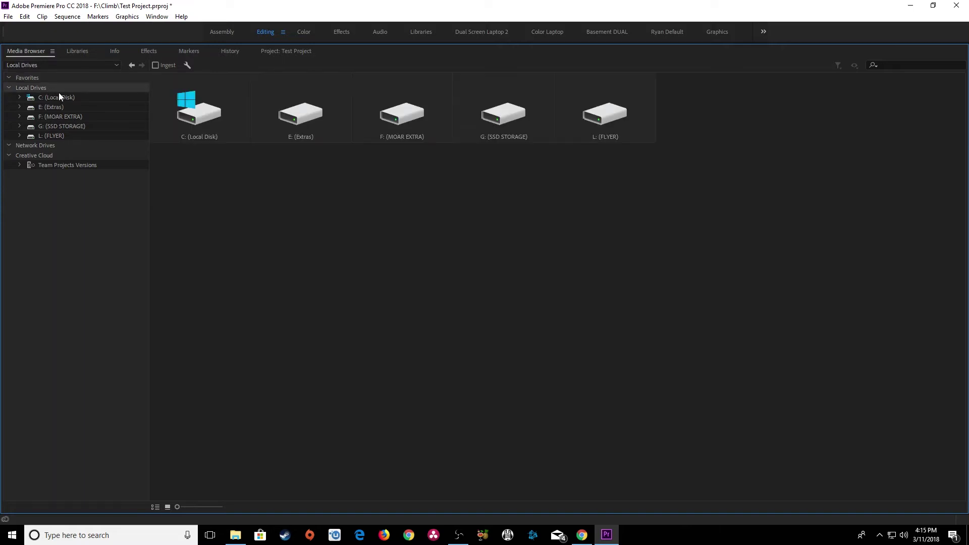
Move to the L: (FLYER) drive in the Media Browser tree and expand its folders
{"action": "key", "text": "Down"}
{"action": "key", "text": "Down"}
{"action": "key", "text": "Down"}
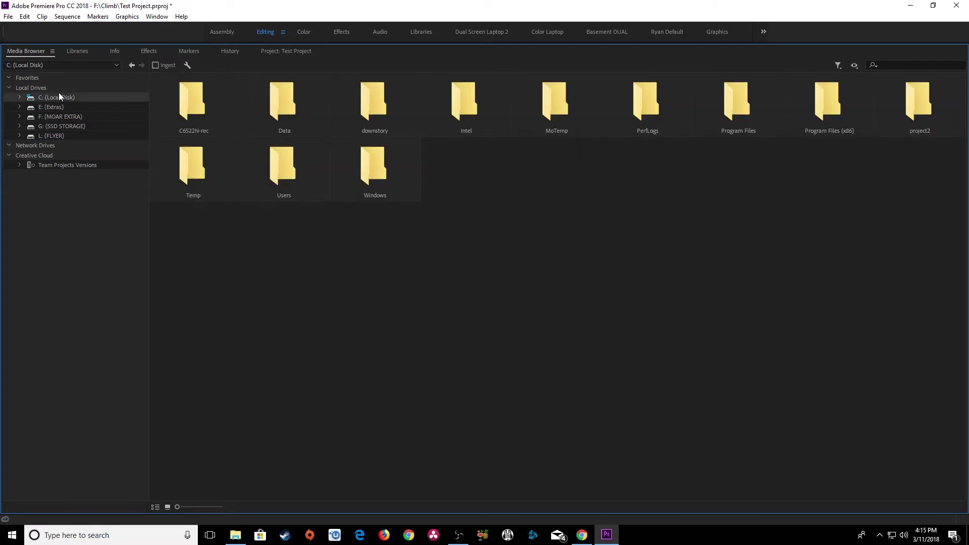
{"action": "key", "text": "Down"}
{"action": "key", "text": "Down"}
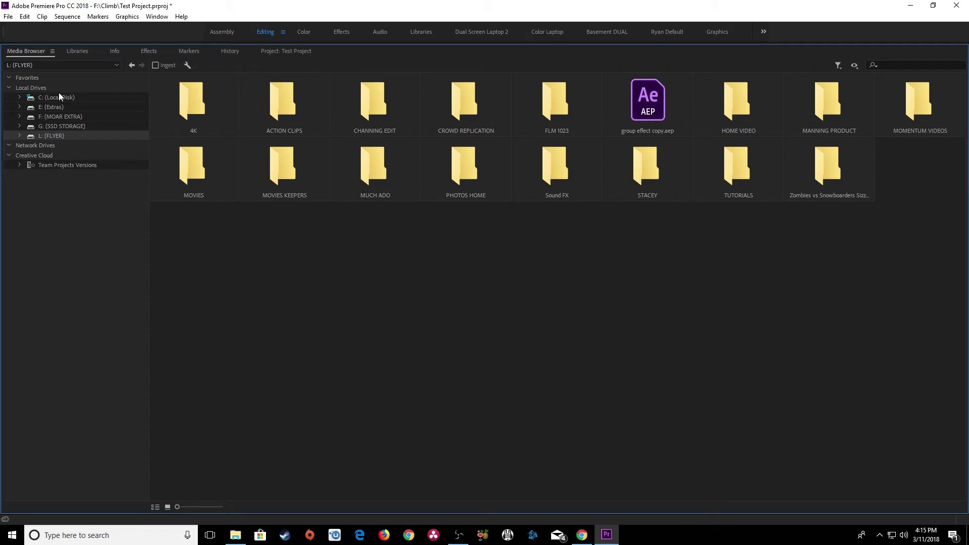
{"action": "key", "text": "Right"}
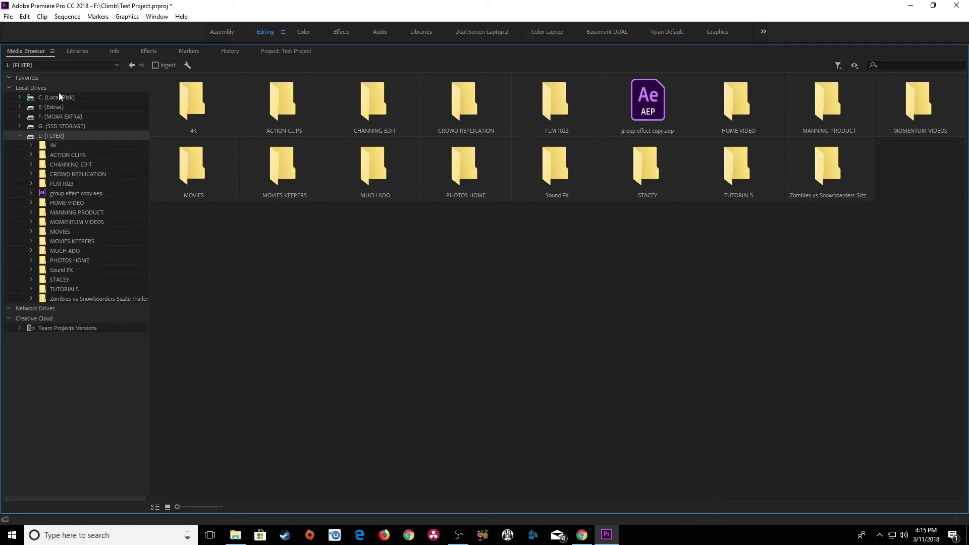
{"action": "key", "text": "Left"}
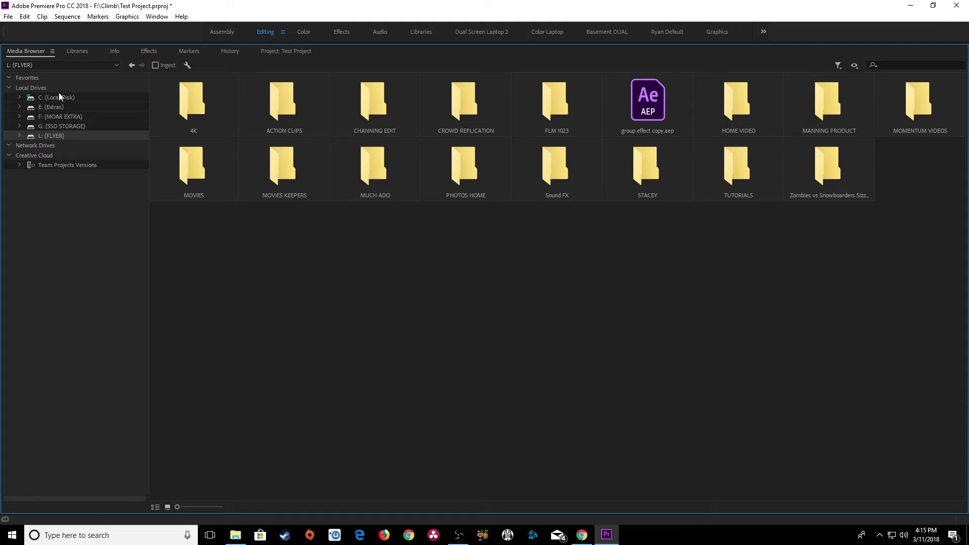
{"action": "key", "text": "Up"}
{"action": "key", "text": "Up"}
{"action": "key", "text": "Down"}
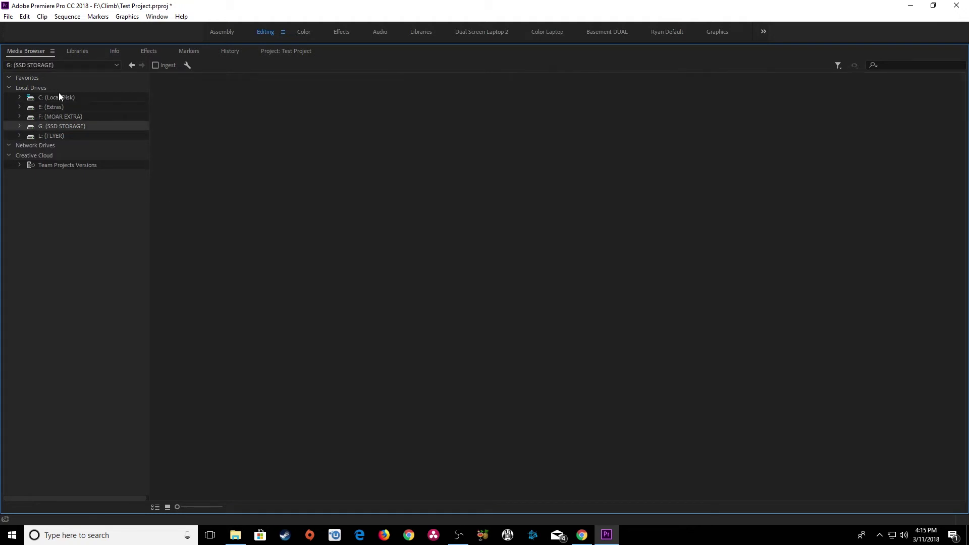
{"action": "key", "text": "Down"}
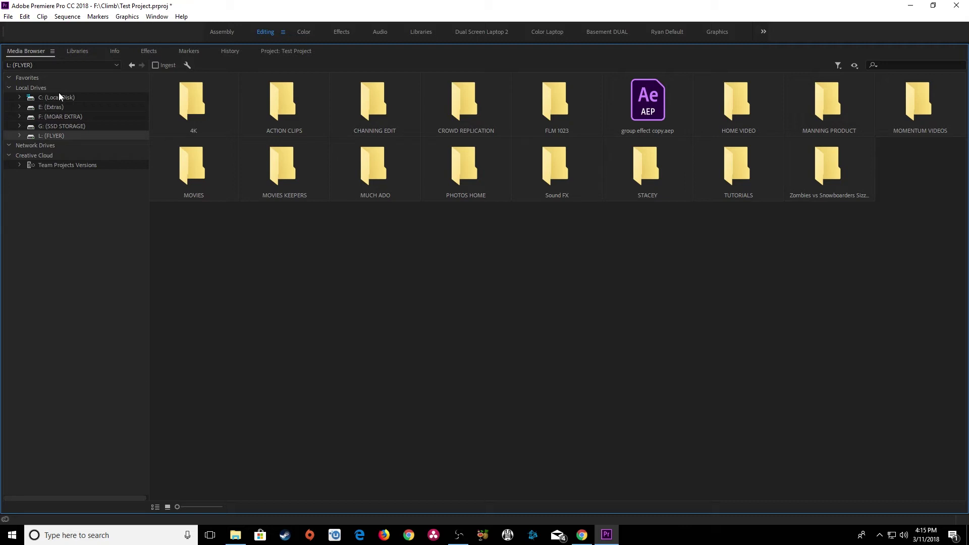
{"action": "key", "text": "Right"}
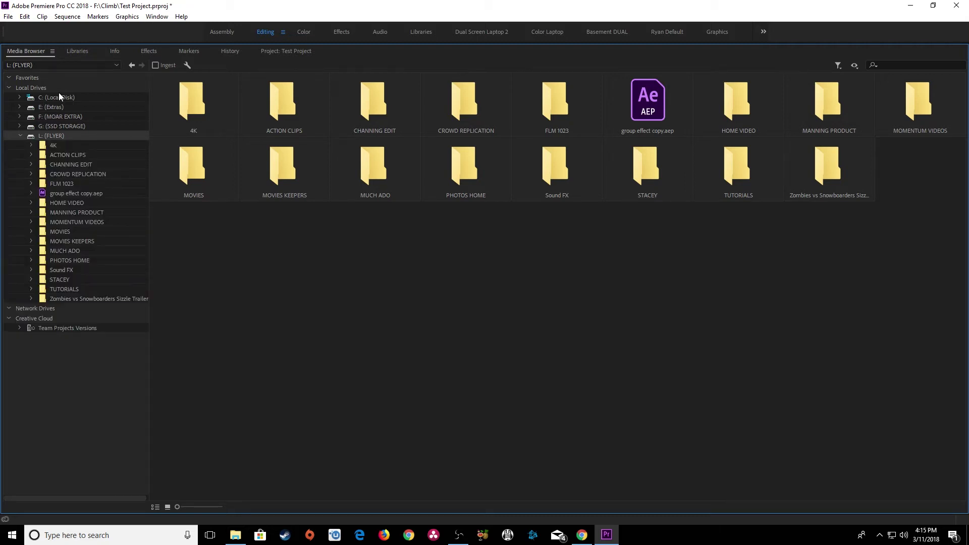
Expand MOMENTUM VIDEOS > February 2018 down to ROLL 01, showing its DCIM and MISC folders
{"action": "key", "text": "Down"}
{"action": "key", "text": "Down"}
{"action": "key", "text": "Down"}
{"action": "key", "text": "Down"}
{"action": "key", "text": "Down"}
{"action": "key", "text": "Down"}
{"action": "key", "text": "Down"}
{"action": "key", "text": "Down"}
{"action": "key", "text": "Down"}
{"action": "key", "text": "Down"}
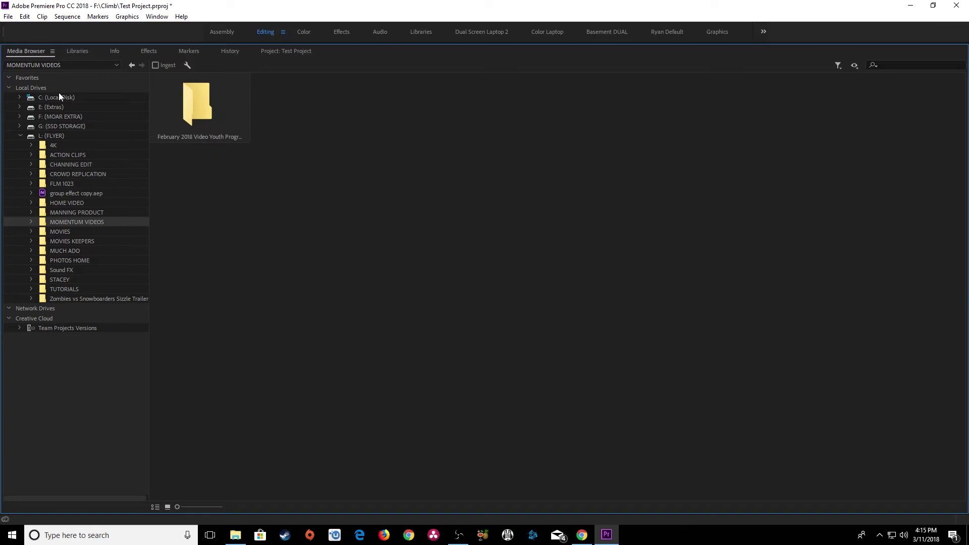
{"action": "key", "text": "Up"}
{"action": "key", "text": "Right"}
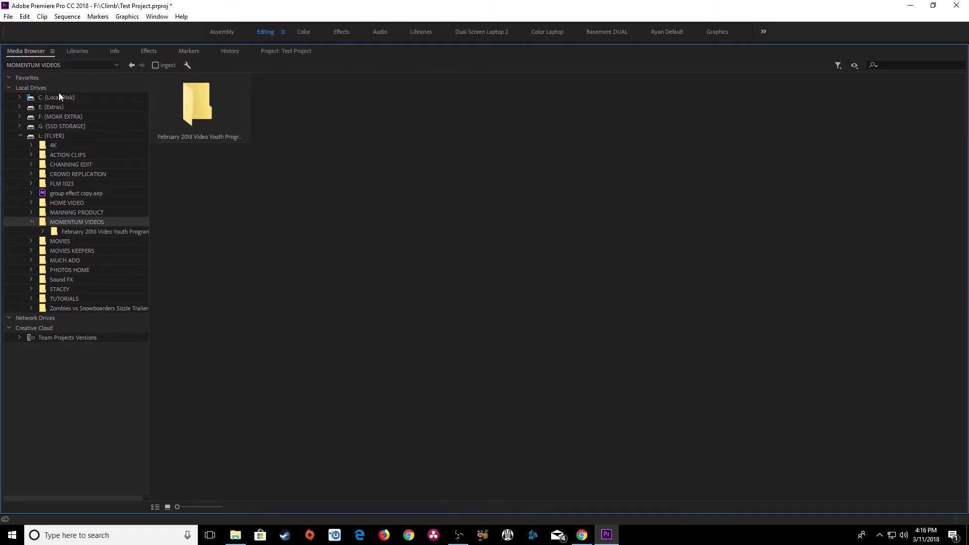
{"action": "key", "text": "Down"}
{"action": "key", "text": "Right"}
{"action": "key", "text": "Down"}
{"action": "key", "text": "Down"}
{"action": "key", "text": "Down"}
{"action": "key", "text": "Down"}
{"action": "key", "text": "Down"}
{"action": "key", "text": "Down"}
{"action": "key", "text": "Down"}
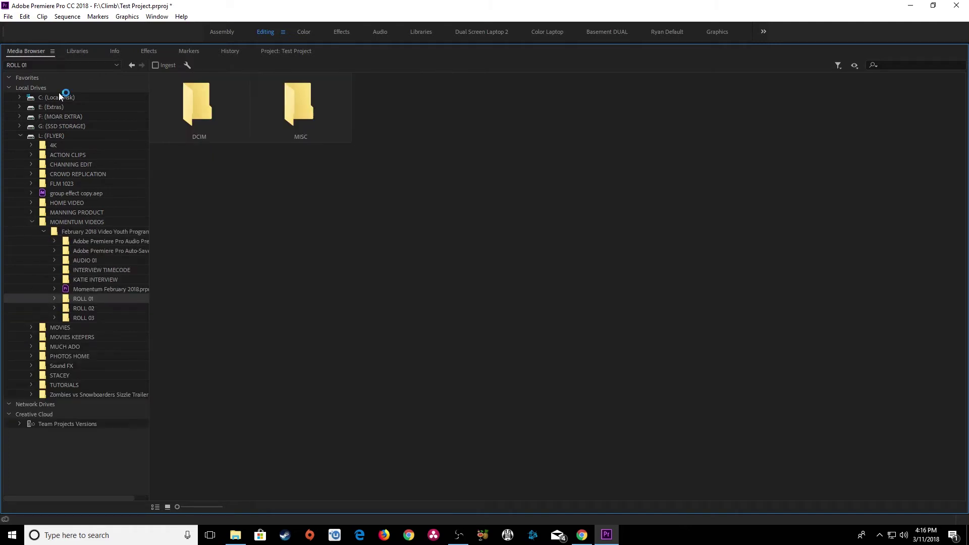
{"action": "key", "text": "Right"}
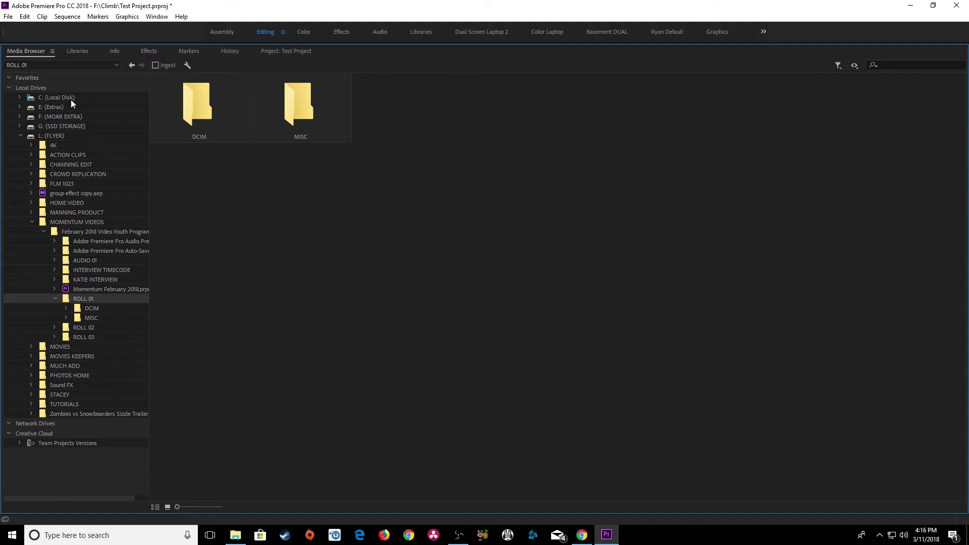
{"action": "left_click_drag", "start_coordinate": [206, 179], "coordinate": [386, 100]}
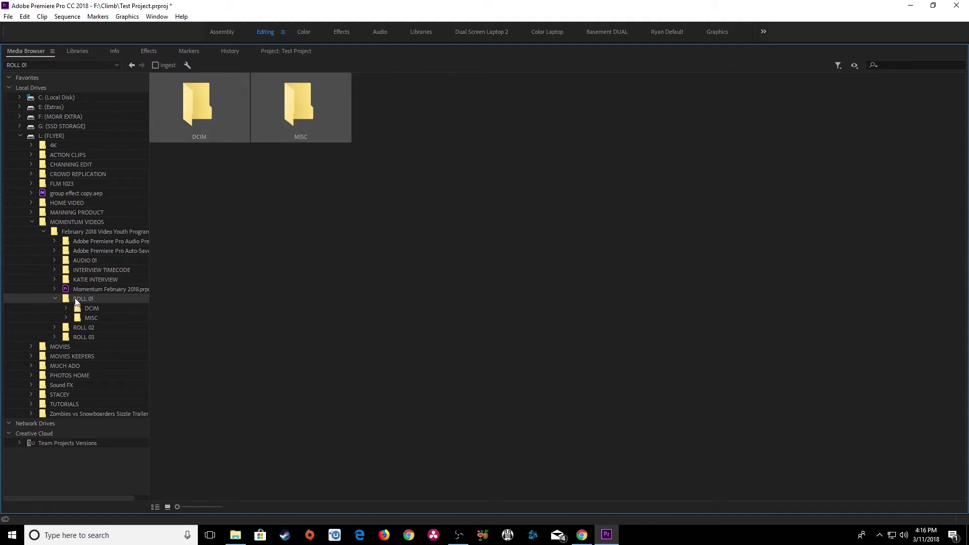
{"action": "left_click", "coordinate": [183, 204]}
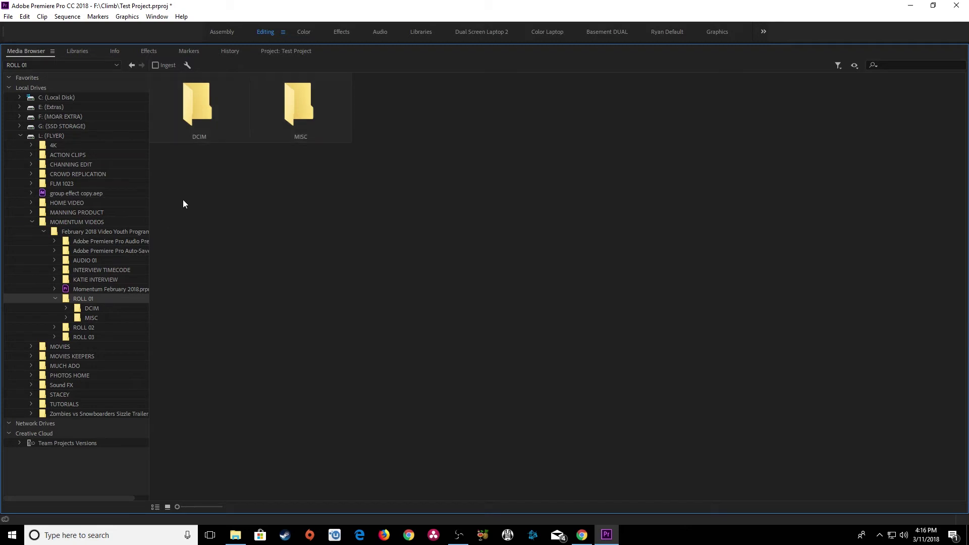
Import ROLL 01 from the Media Browser as a bin and dismiss the warning about two unsupported files
{"action": "right_click", "coordinate": [68, 299]}
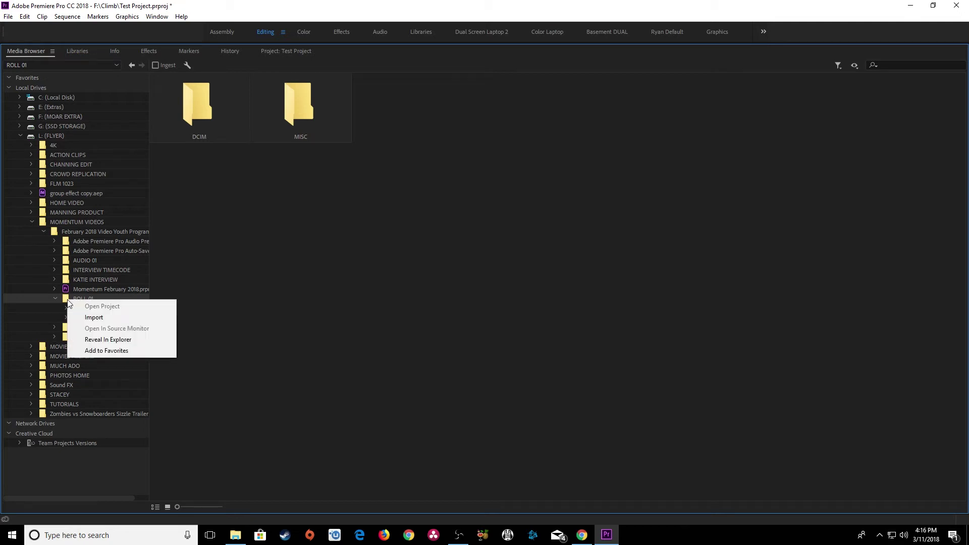
{"action": "left_click", "coordinate": [94, 318]}
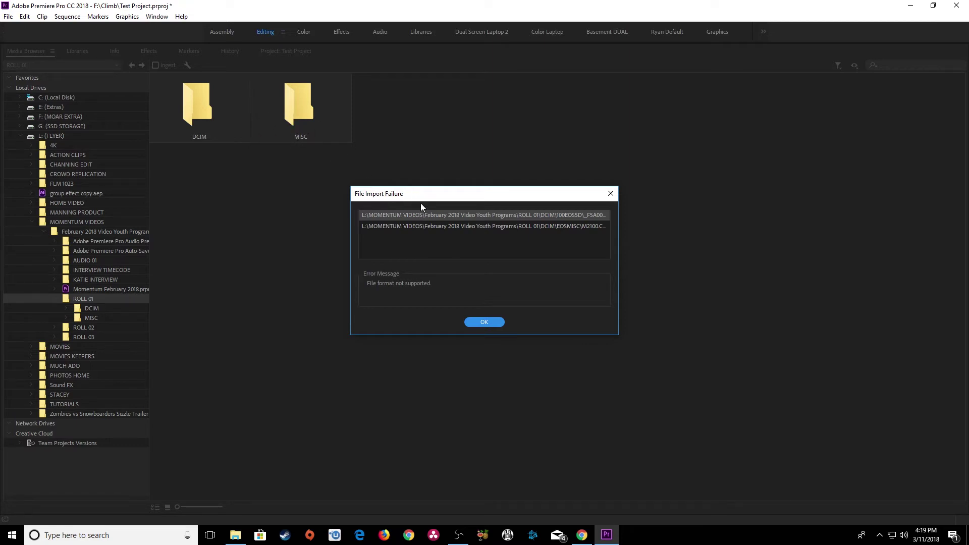
{"action": "left_click", "coordinate": [482, 321]}
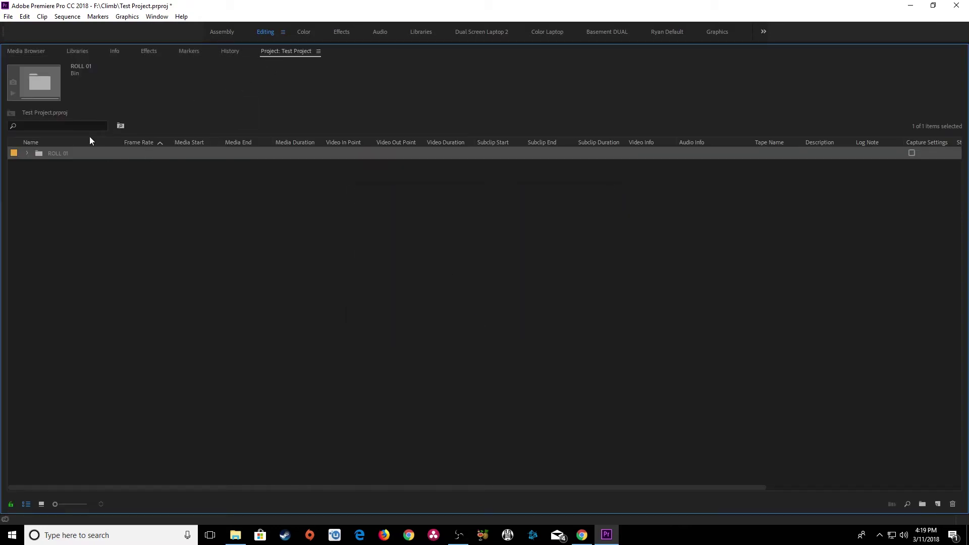
Expand ROLL 01 and its 100EOSSD folder, check the _FSA0068.JPG still, then delete the bin
{"action": "left_click", "coordinate": [26, 153]}
{"action": "left_click", "coordinate": [37, 165]}
{"action": "scroll", "coordinate": [83, 186], "scroll_direction": "down", "scroll_amount": 6}
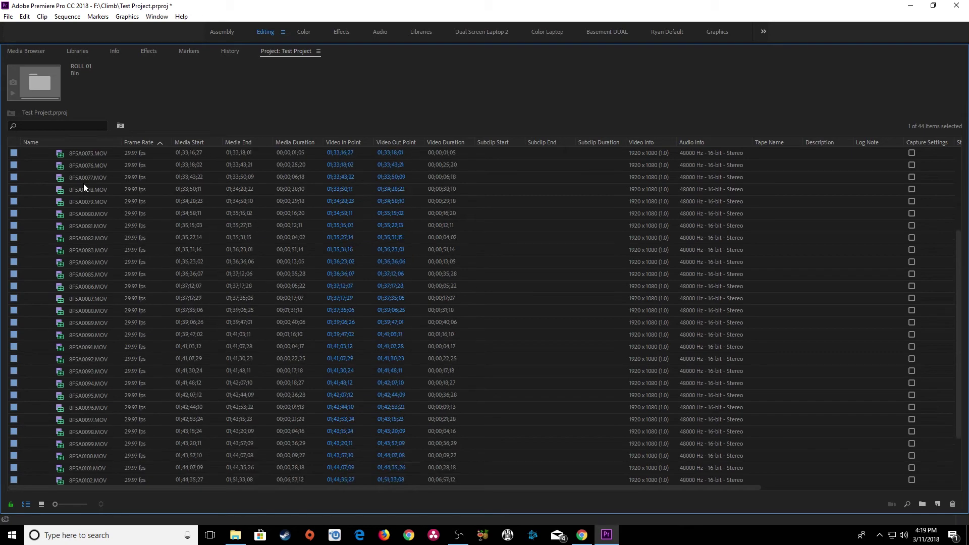
{"action": "scroll", "coordinate": [83, 183], "scroll_direction": "up", "scroll_amount": 6}
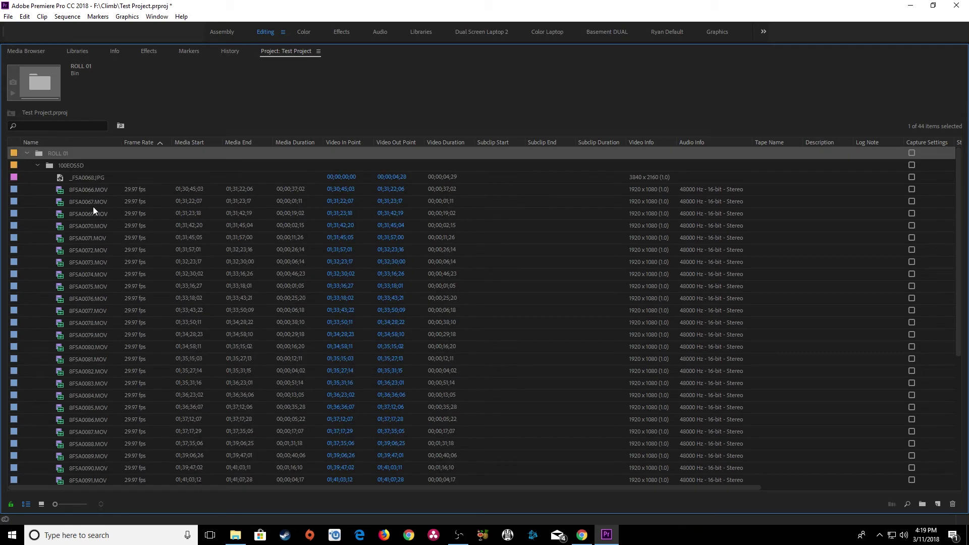
{"action": "left_click", "coordinate": [76, 179]}
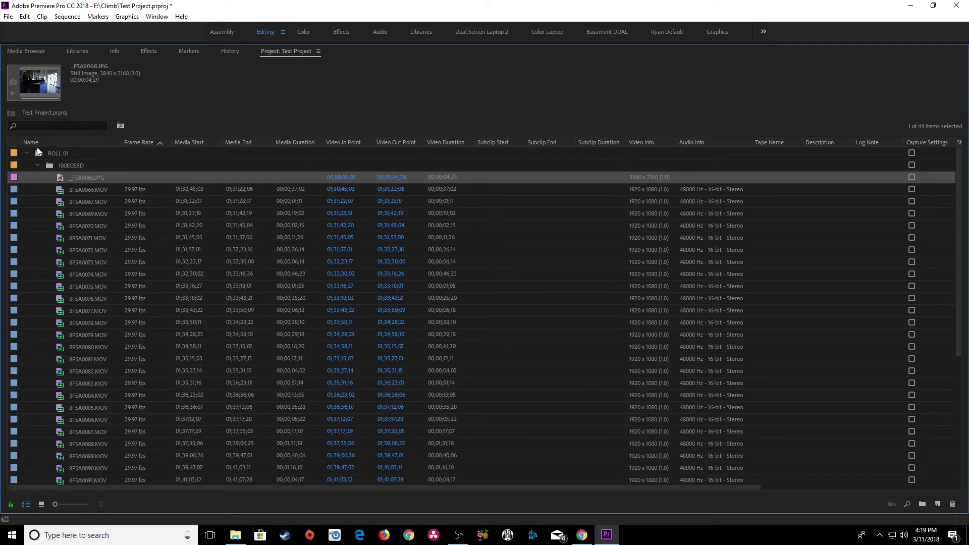
{"action": "left_click_drag", "start_coordinate": [38, 152], "coordinate": [40, 153]}
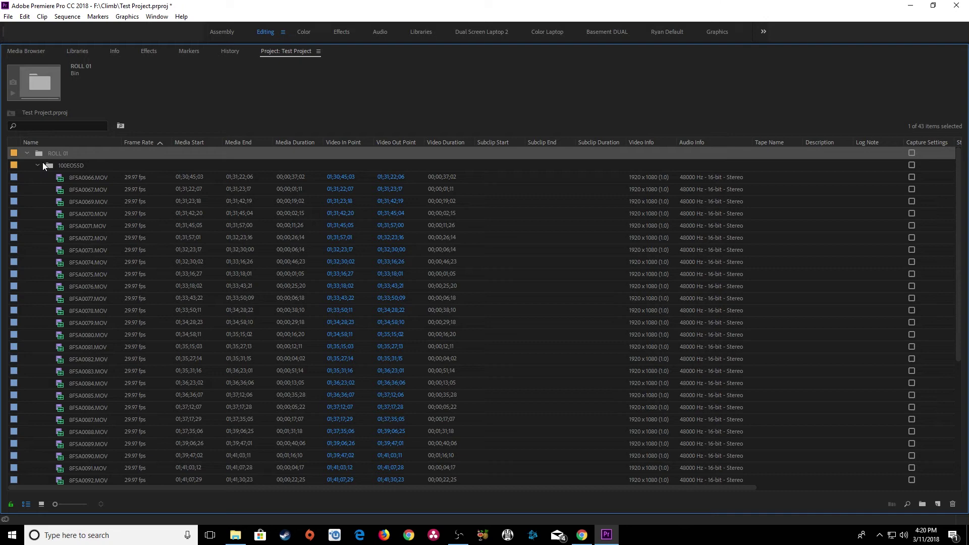
{"action": "key", "text": "Delete"}
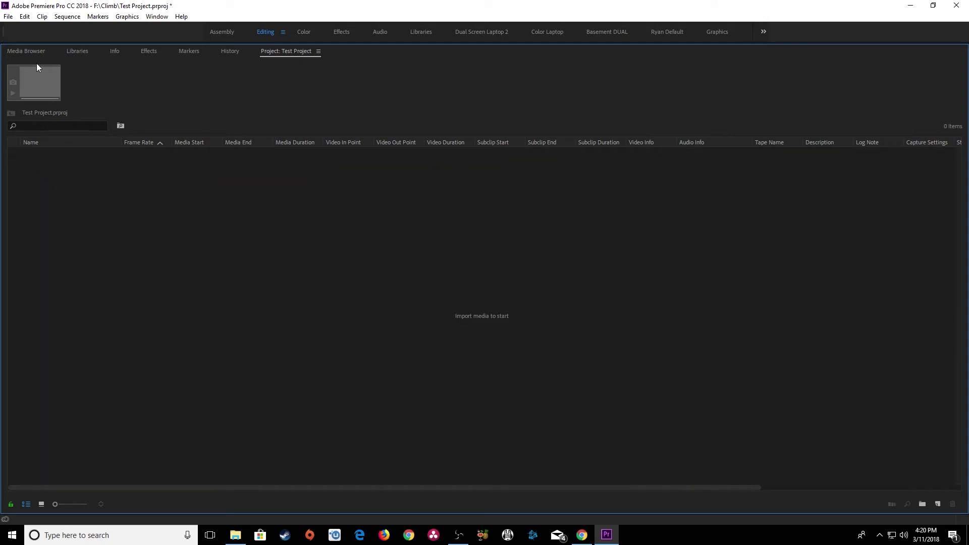
In the Media Browser, open MANNING PRODUCT > VIDEO CARD 01 > DCIM > 100EOSSD, listing clips 9L5A9746–9L5A9753
{"action": "left_click", "coordinate": [26, 51]}
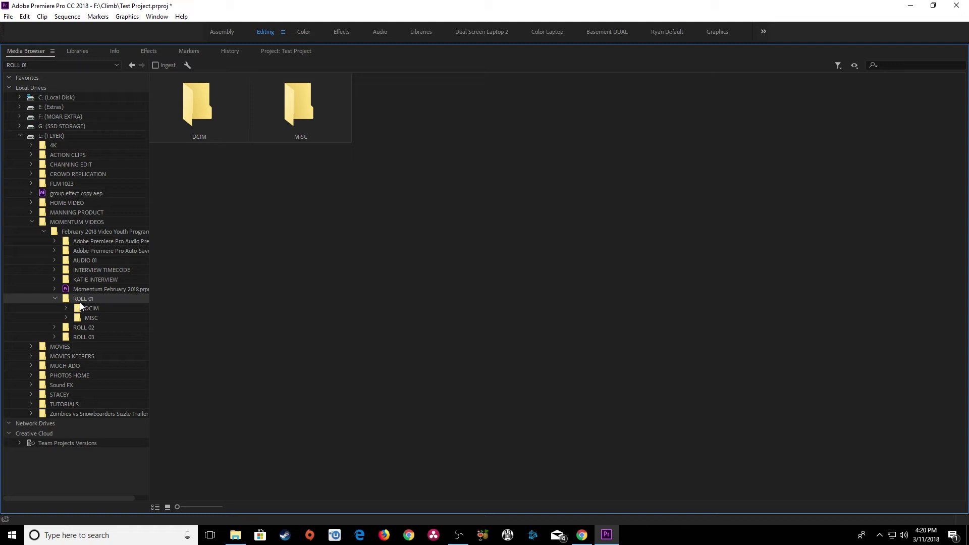
{"action": "key", "text": "Down"}
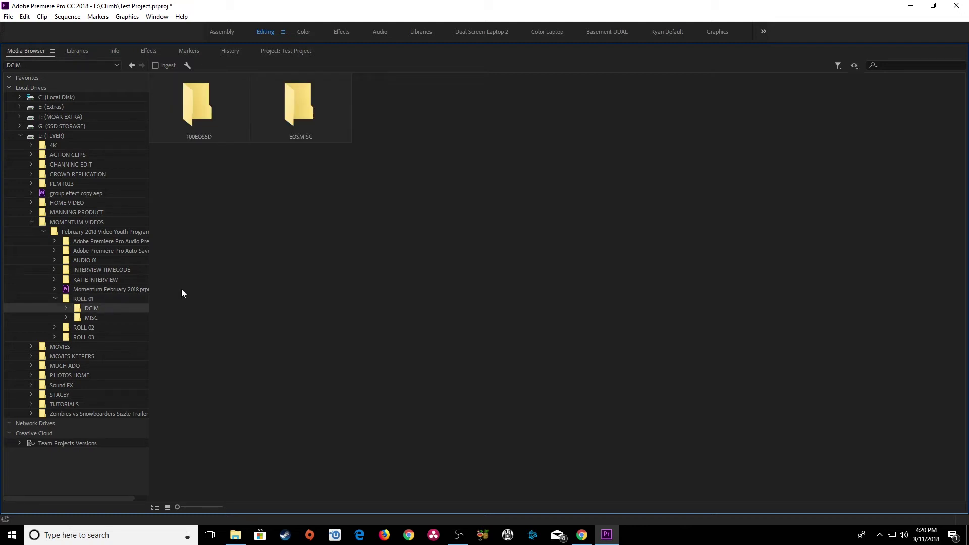
{"action": "key", "text": "Right"}
{"action": "key", "text": "Down"}
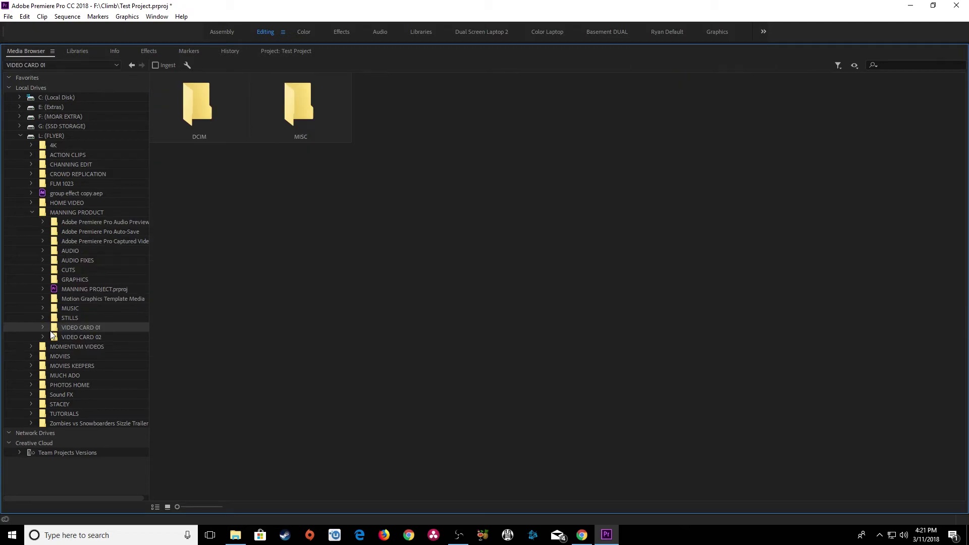
{"action": "double_click", "coordinate": [58, 328]}
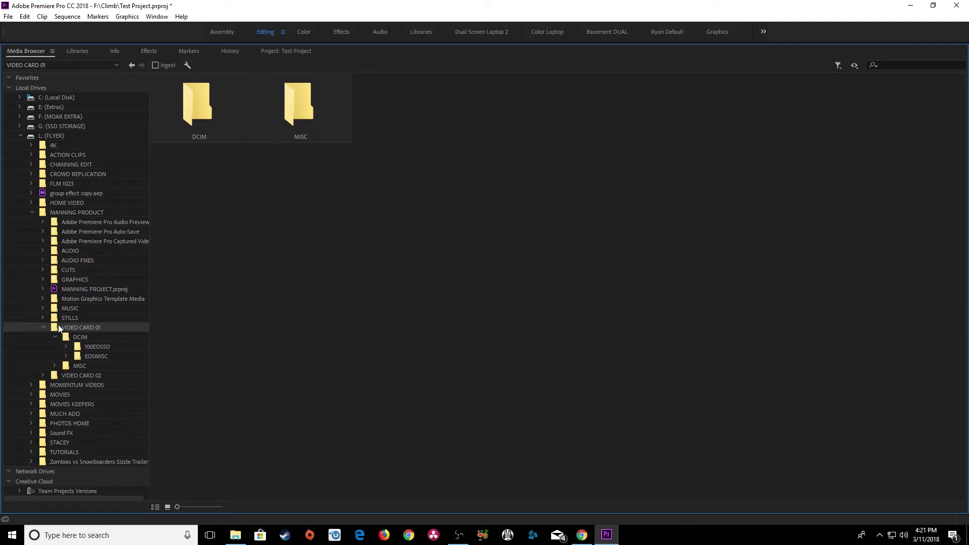
{"action": "key", "text": "Down"}
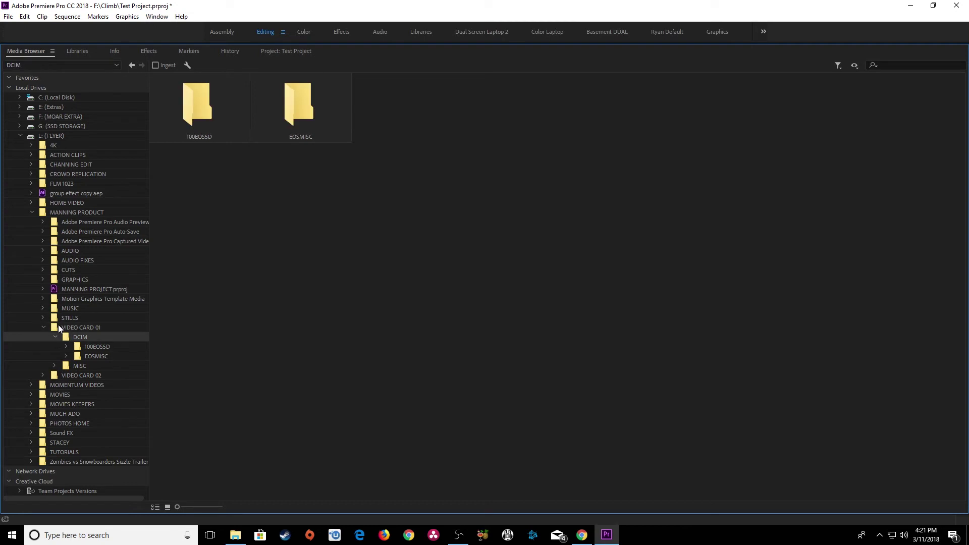
{"action": "key", "text": "Down"}
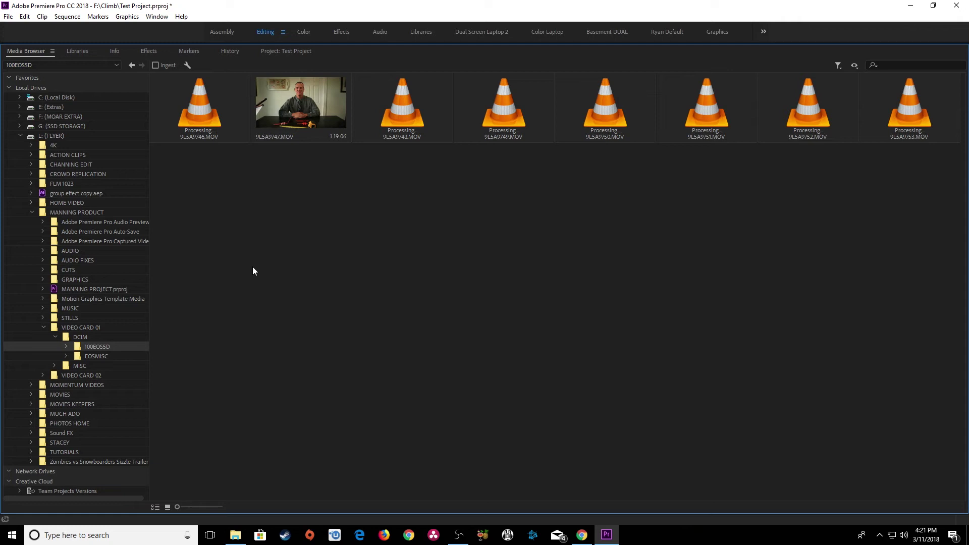
Browse to VIDEO CARD 02 > DCIM > 100EOSSD in the Media Browser
{"action": "left_click", "coordinate": [110, 369]}
{"action": "key", "text": "Right"}
{"action": "key", "text": "Down"}
{"action": "key", "text": "Right"}
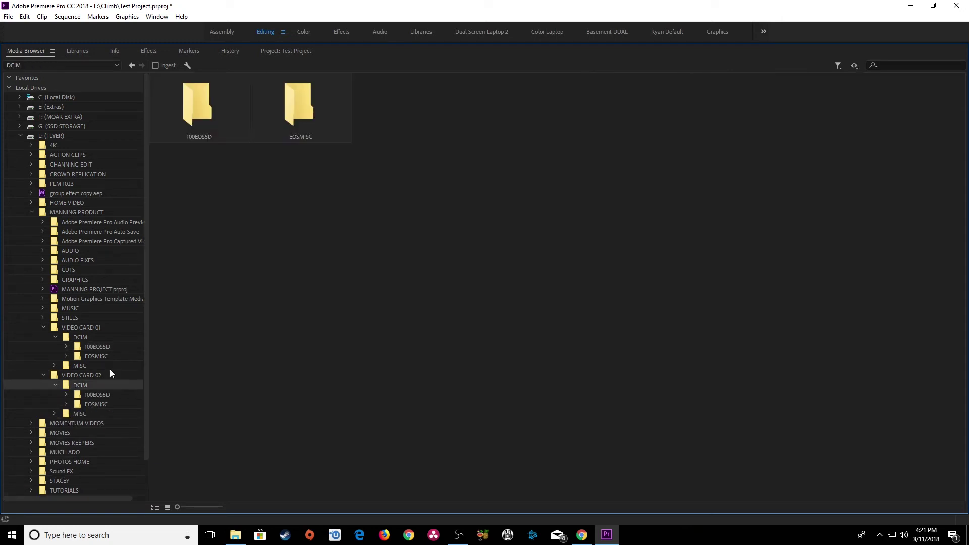
{"action": "key", "text": "Down"}
{"action": "key", "text": "Right"}
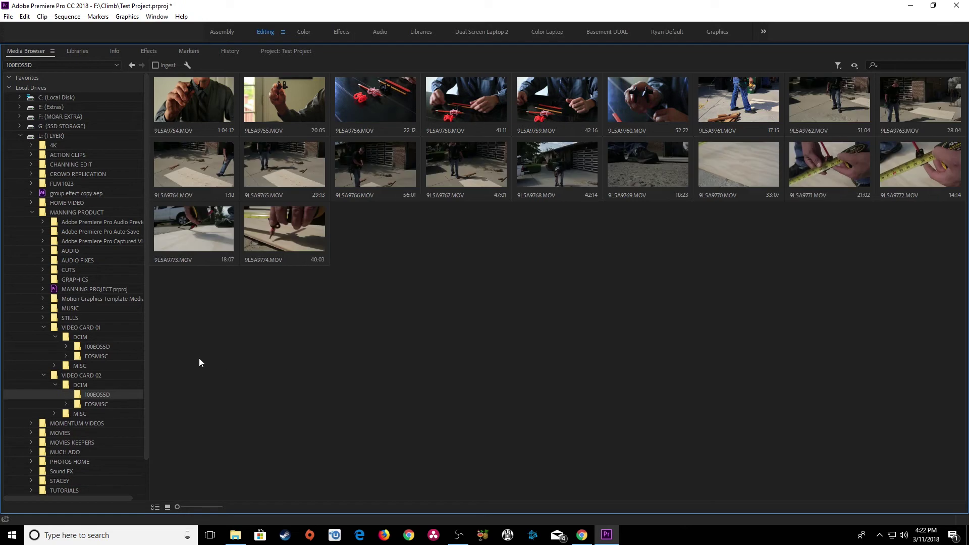
Select clips 9L5A9761 through 9L5A9767 and import all seven into the project
{"action": "left_click_drag", "start_coordinate": [187, 355], "coordinate": [205, 114]}
{"action": "left_click", "coordinate": [736, 110]}
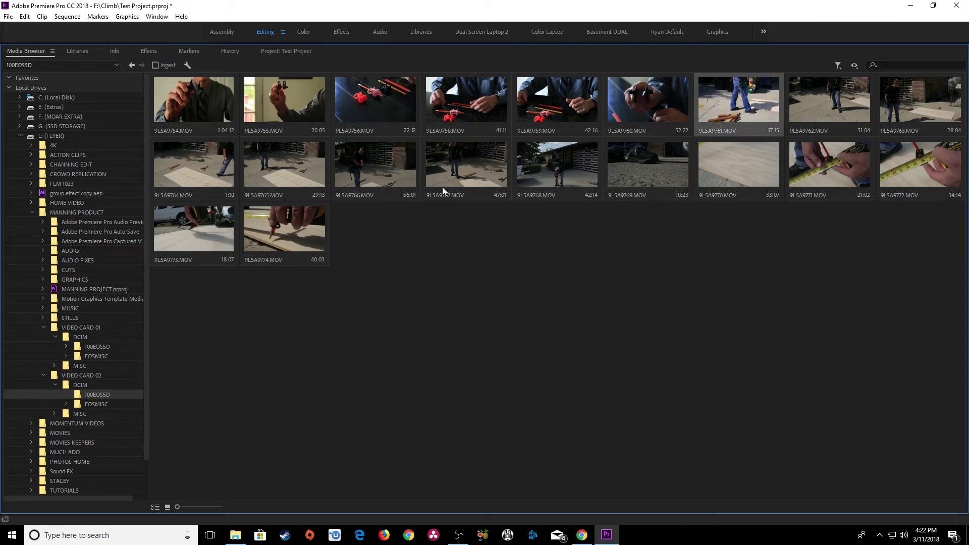
{"action": "left_click", "coordinate": [453, 175], "text": "shift"}
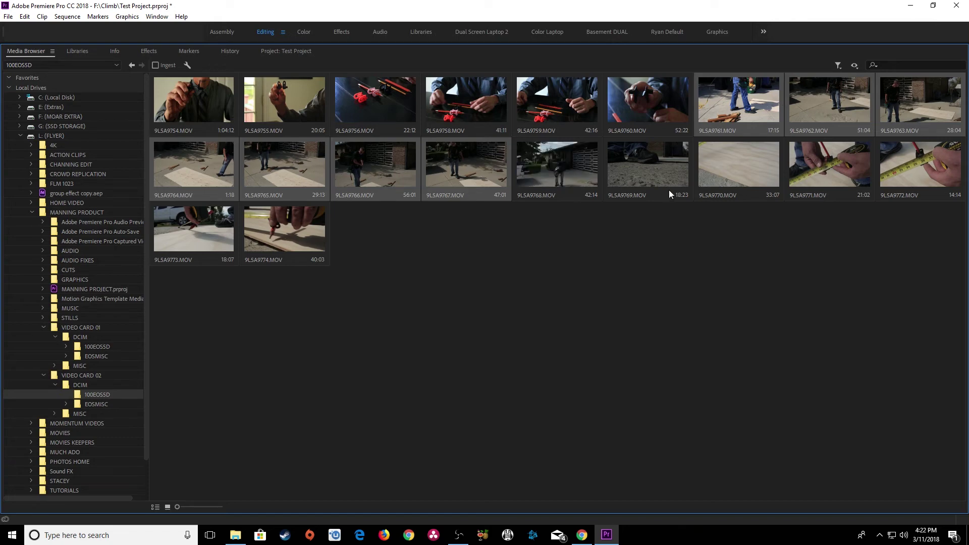
{"action": "right_click", "coordinate": [742, 101]}
{"action": "left_click", "coordinate": [758, 120]}
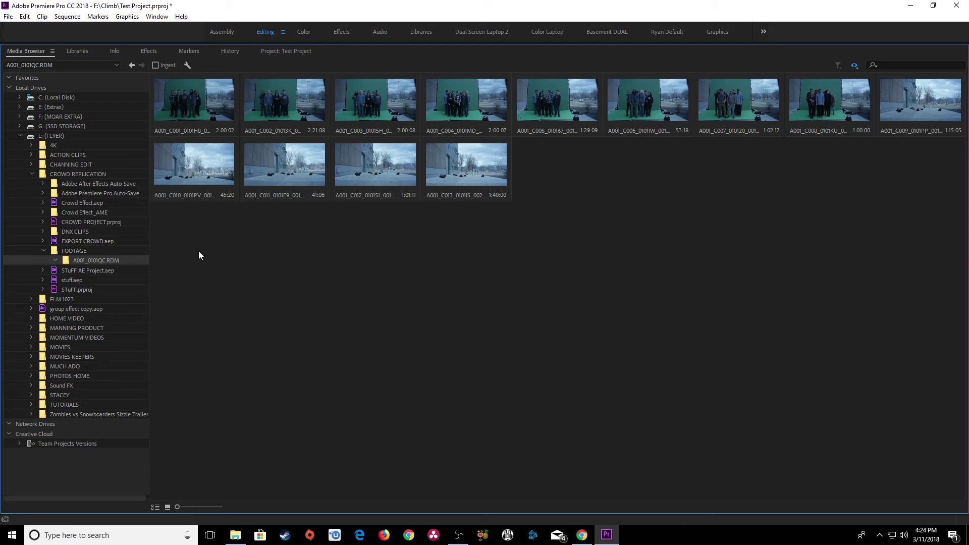
Select RED clips A001_C003, C006, C012 and C013 and import them into Test Project
{"action": "left_click", "coordinate": [349, 117]}
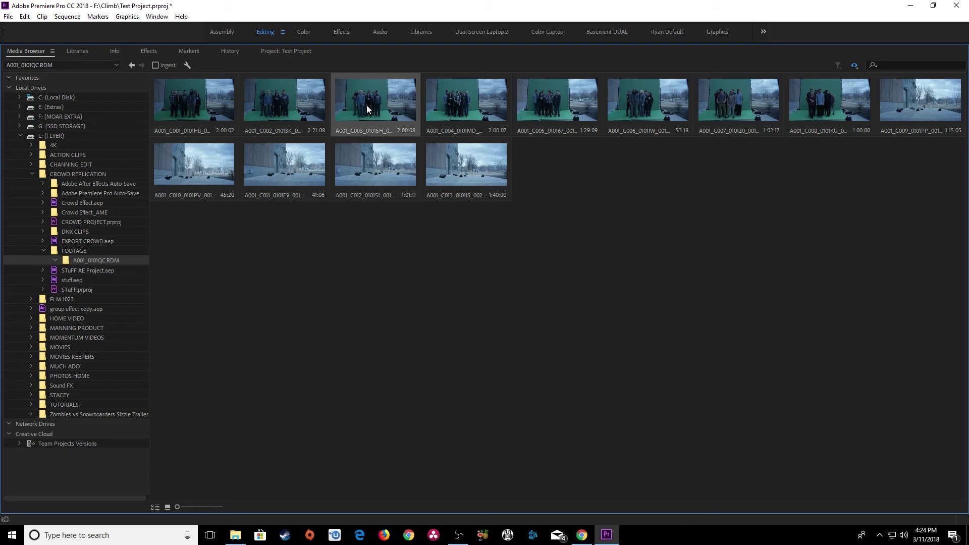
{"action": "left_click", "coordinate": [476, 176], "text": "ctrl"}
{"action": "left_click", "coordinate": [386, 167], "text": "ctrl"}
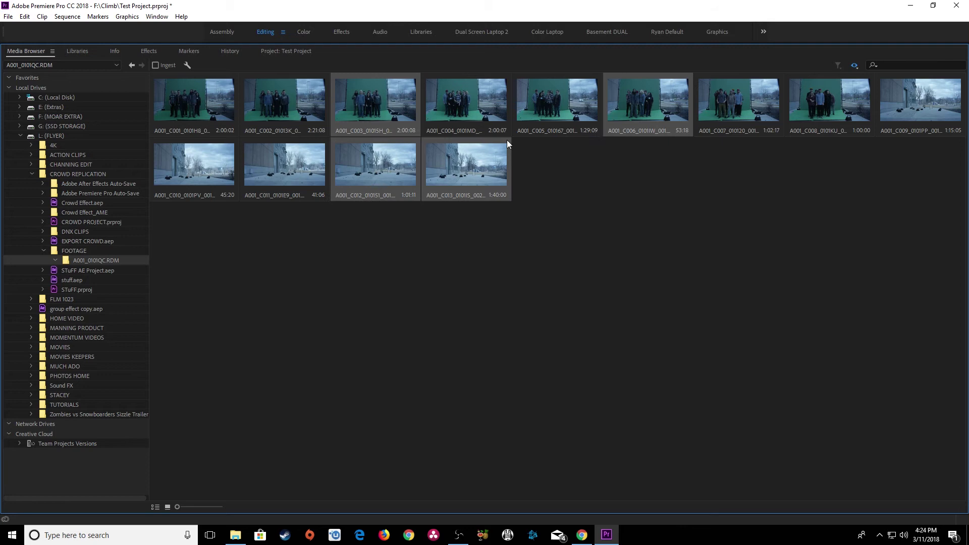
{"action": "right_click", "coordinate": [356, 96]}
{"action": "left_click", "coordinate": [365, 107]}
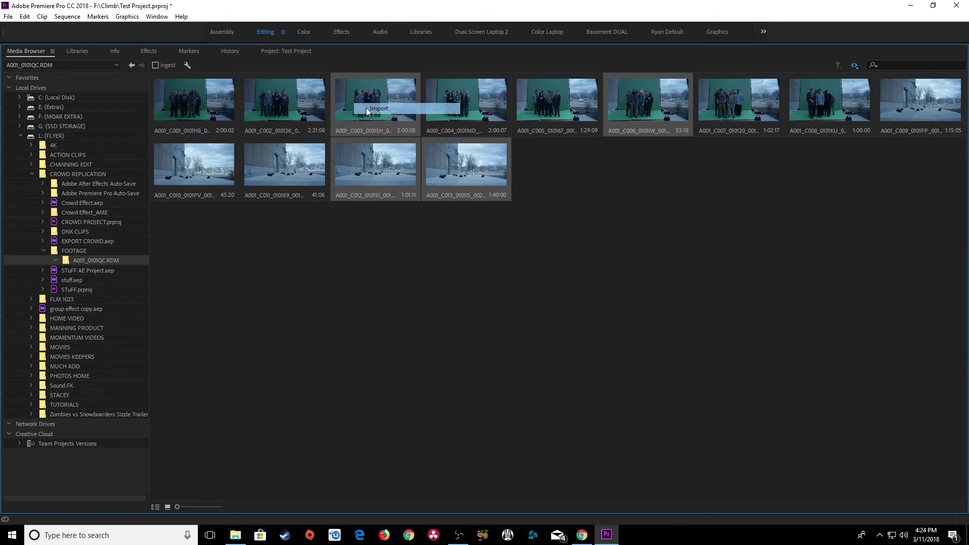
{"action": "left_click", "coordinate": [288, 52]}
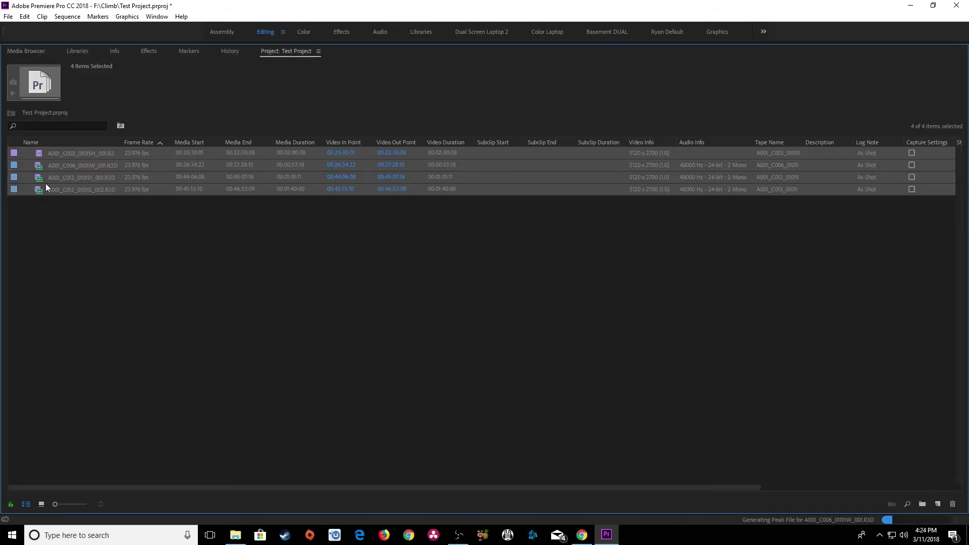
Create a new project bin named 'RED FOOTAGE' and select it
{"action": "left_click", "coordinate": [183, 262]}
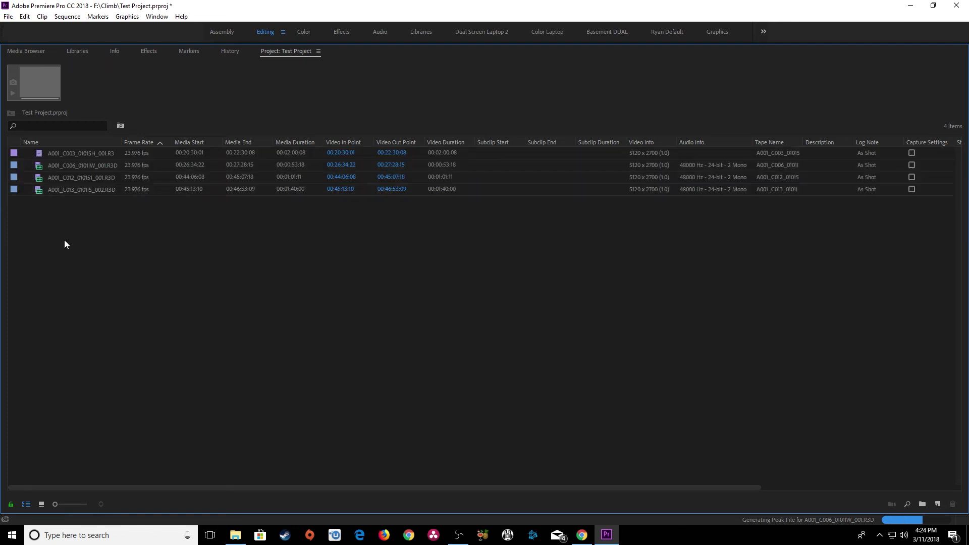
{"action": "left_click", "coordinate": [919, 504]}
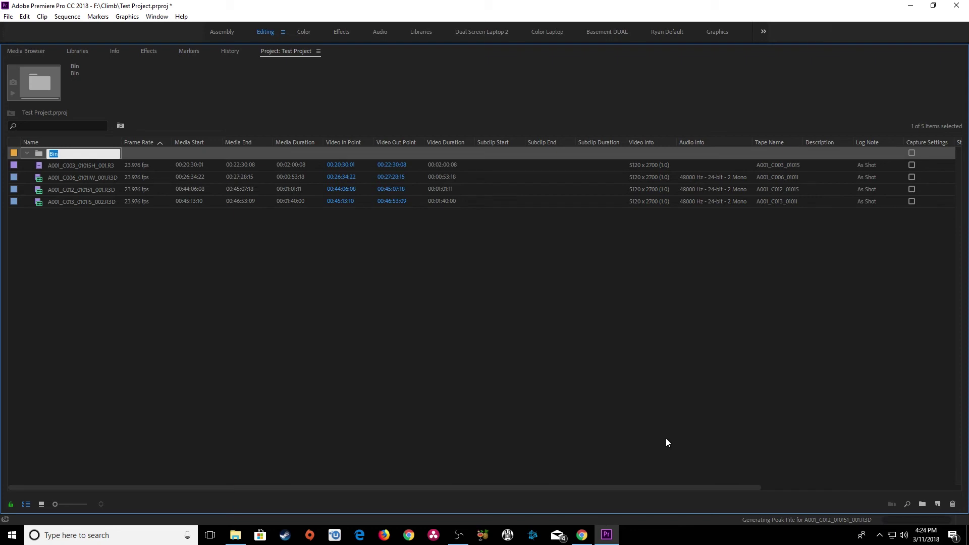
{"action": "type", "text": "RED FOOTAGE"}
{"action": "key", "text": "Return"}
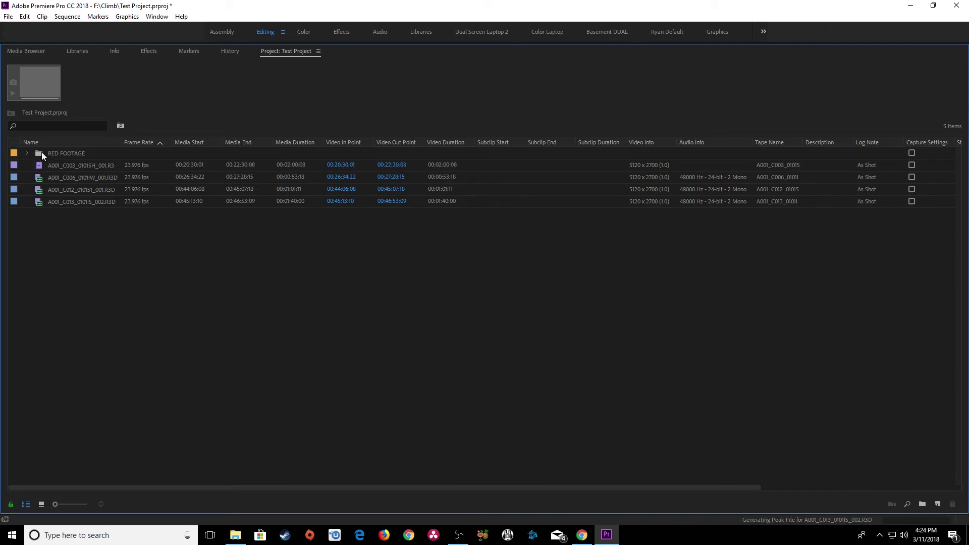
{"action": "left_click", "coordinate": [38, 153]}
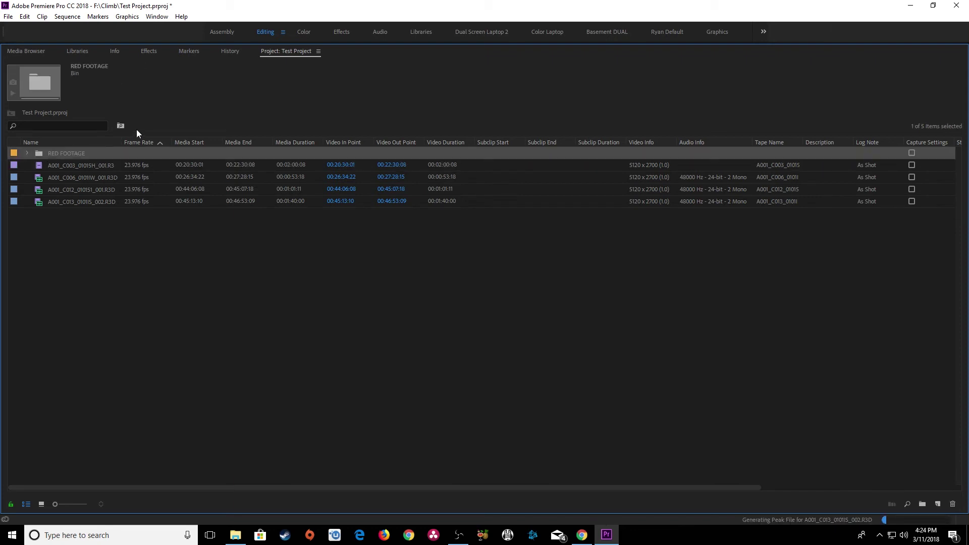
Import RED clips C001–C003 with enlarged thumbnails into the RED FOOTAGE bin
{"action": "left_click", "coordinate": [42, 54]}
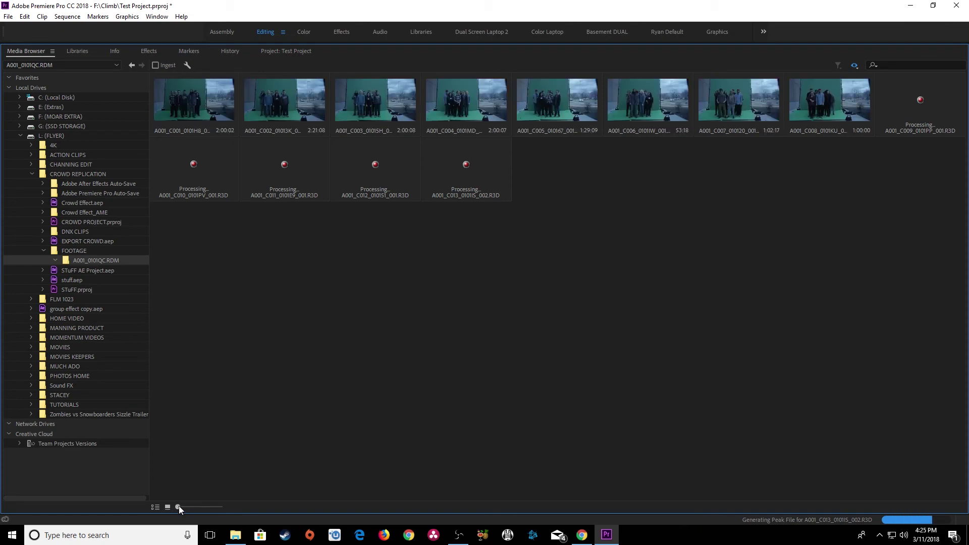
{"action": "left_click_drag", "start_coordinate": [179, 507], "coordinate": [192, 507]}
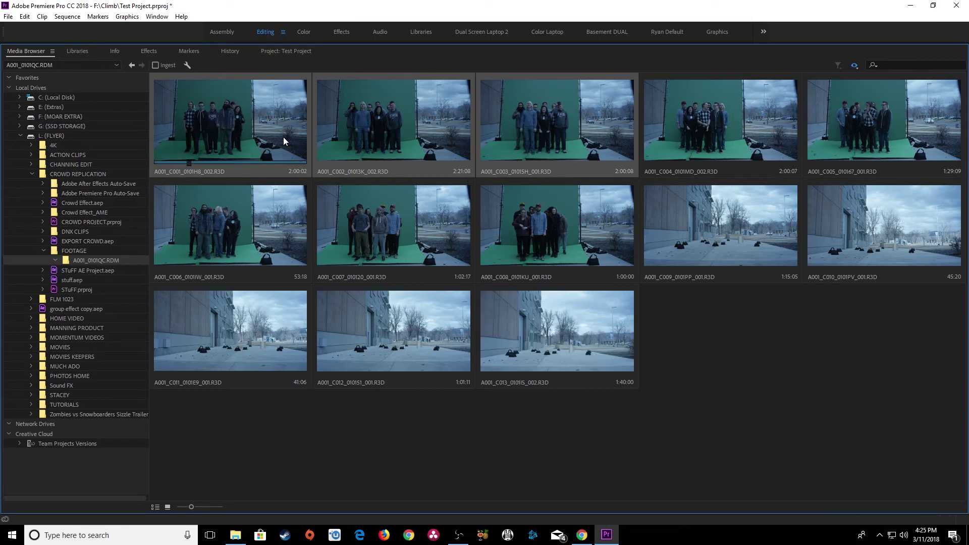
{"action": "left_click", "coordinate": [281, 51]}
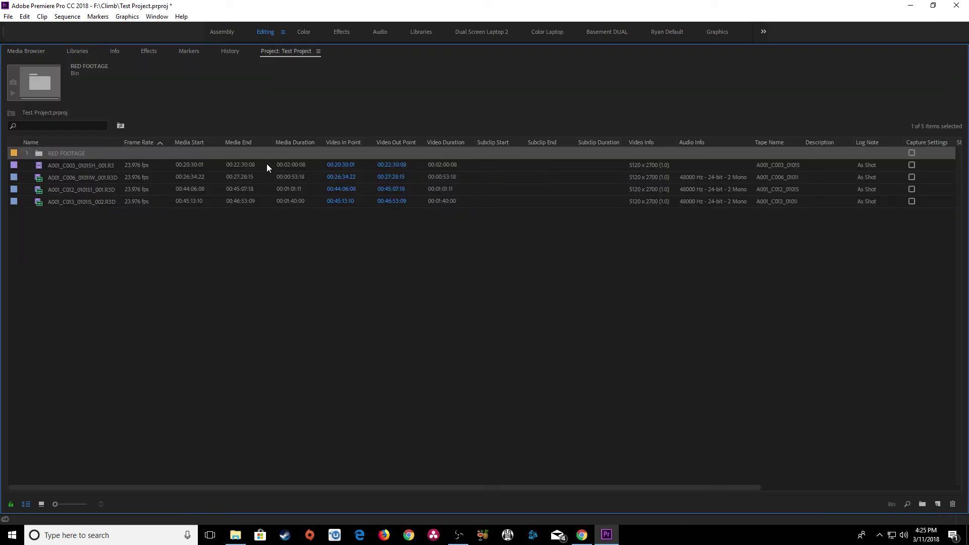
{"action": "left_click", "coordinate": [25, 51]}
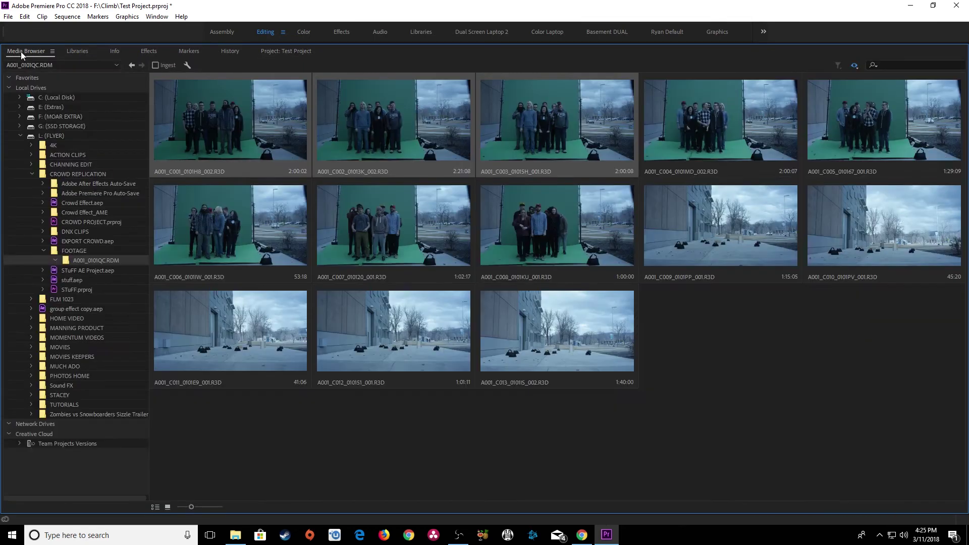
{"action": "right_click", "coordinate": [183, 119]}
{"action": "left_click", "coordinate": [212, 125]}
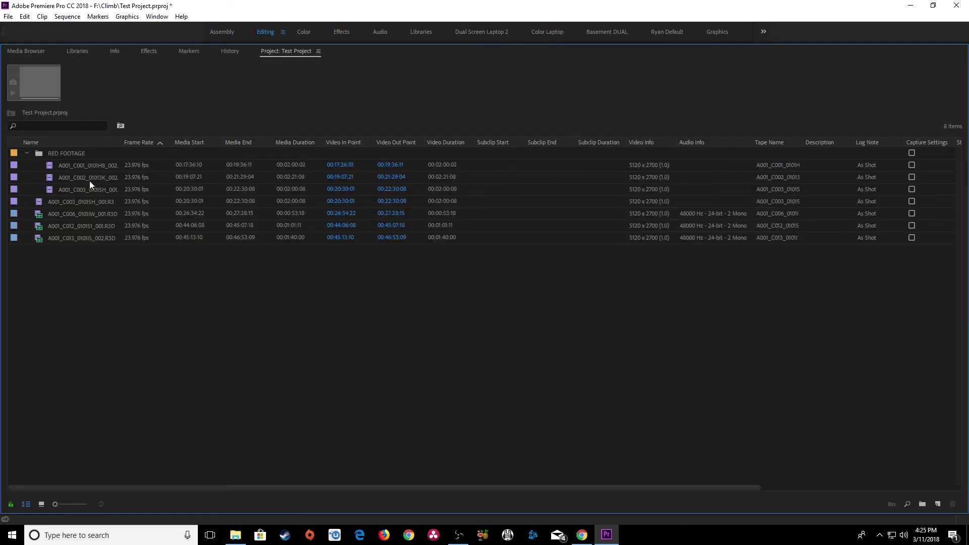
{"action": "left_click", "coordinate": [69, 155]}
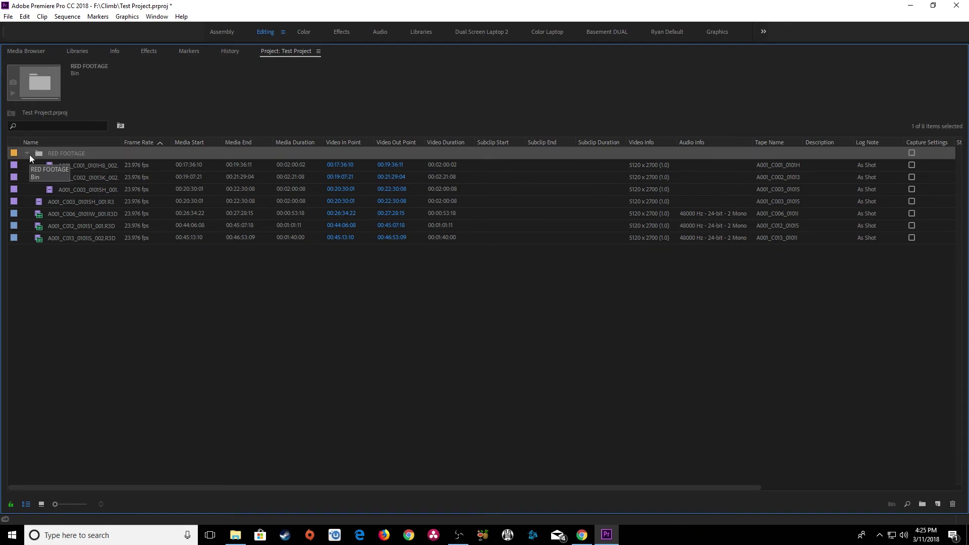
{"action": "key", "text": "shift+8"}
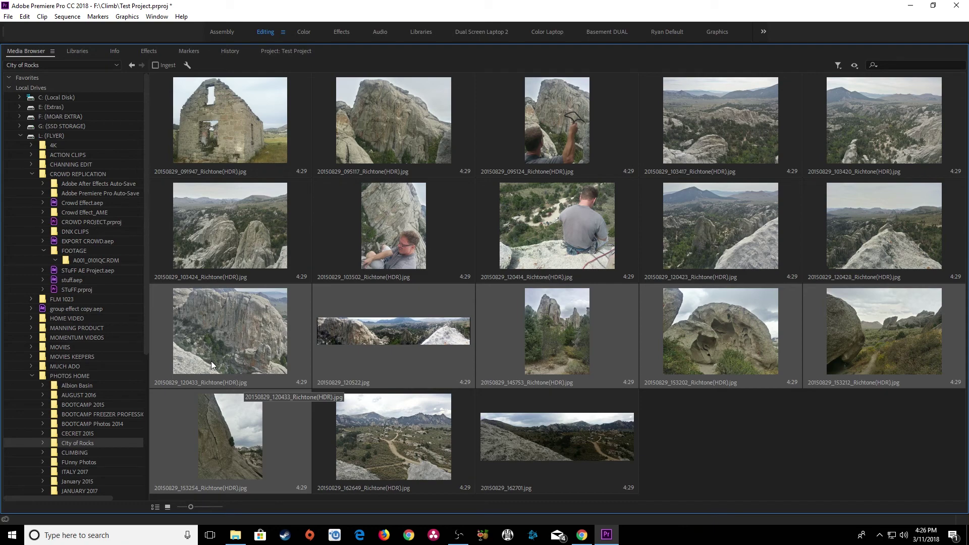
Import the City of Rocks JPEG photos into the project
{"action": "right_click", "coordinate": [218, 341]}
{"action": "left_click", "coordinate": [245, 356]}
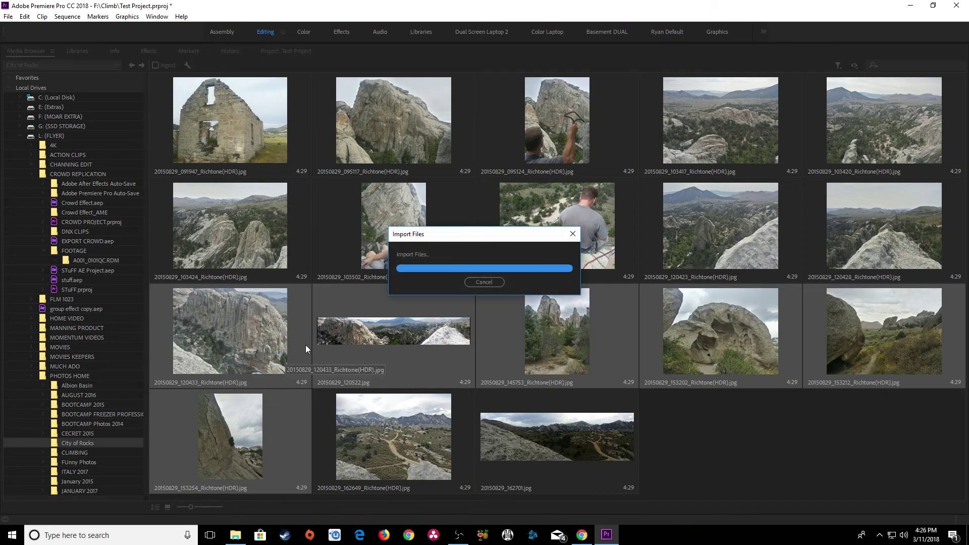
{"action": "key", "text": "shift+8"}
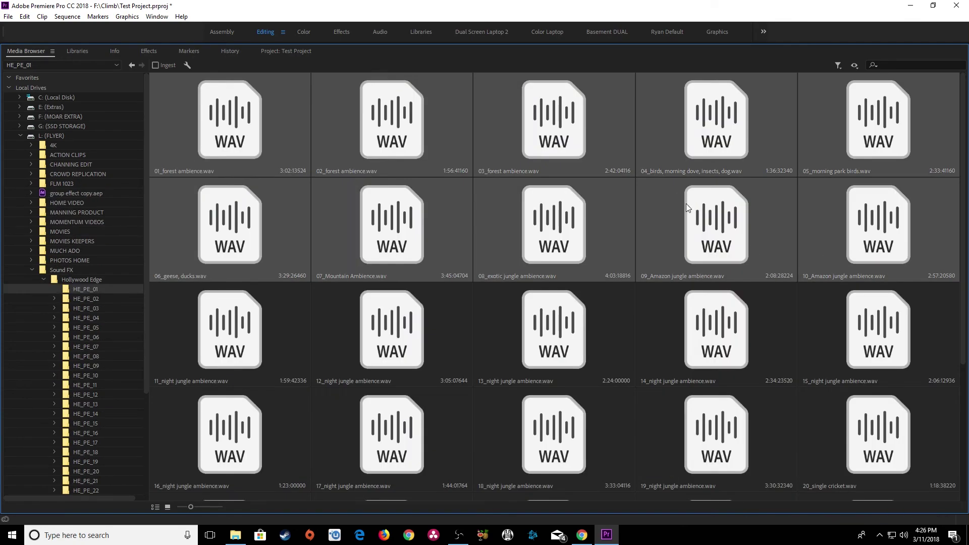
Import the HE_PE_01 ambience WAV files from Hollywood Edge into the project
{"action": "right_click", "coordinate": [725, 228]}
{"action": "left_click", "coordinate": [736, 235]}
{"action": "left_click", "coordinate": [41, 50]}
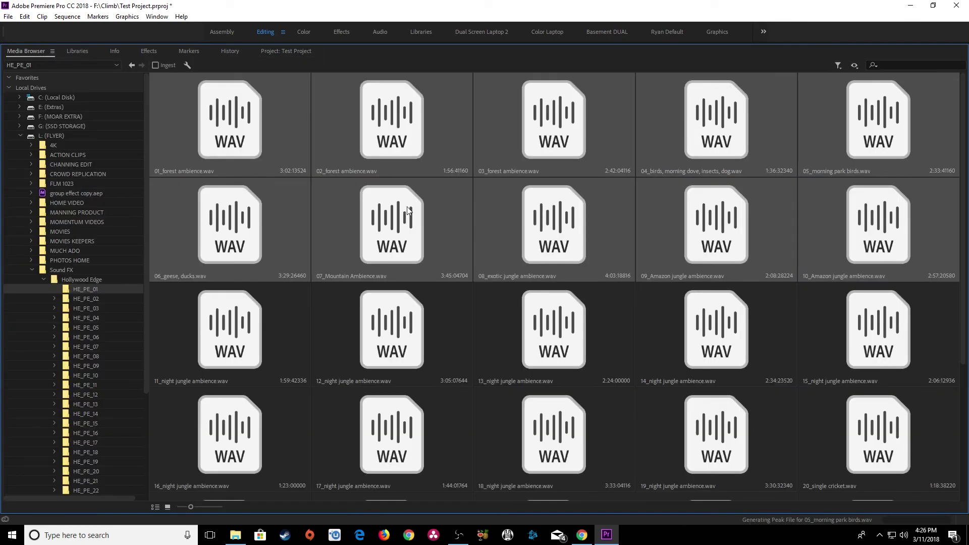
{"action": "left_click", "coordinate": [43, 279]}
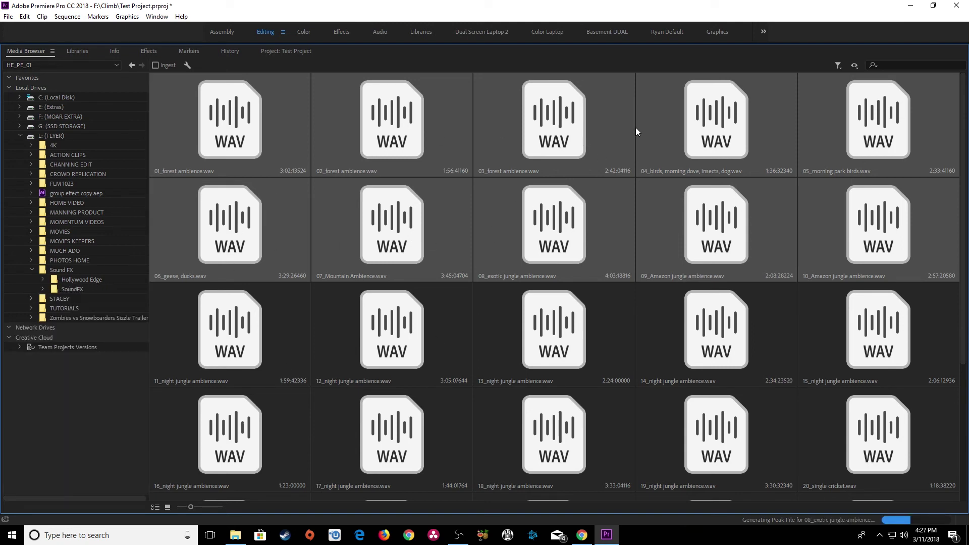
Set the Media Browser filter back to All Supported Files and return to Test Project's list
{"action": "left_click", "coordinate": [838, 65]}
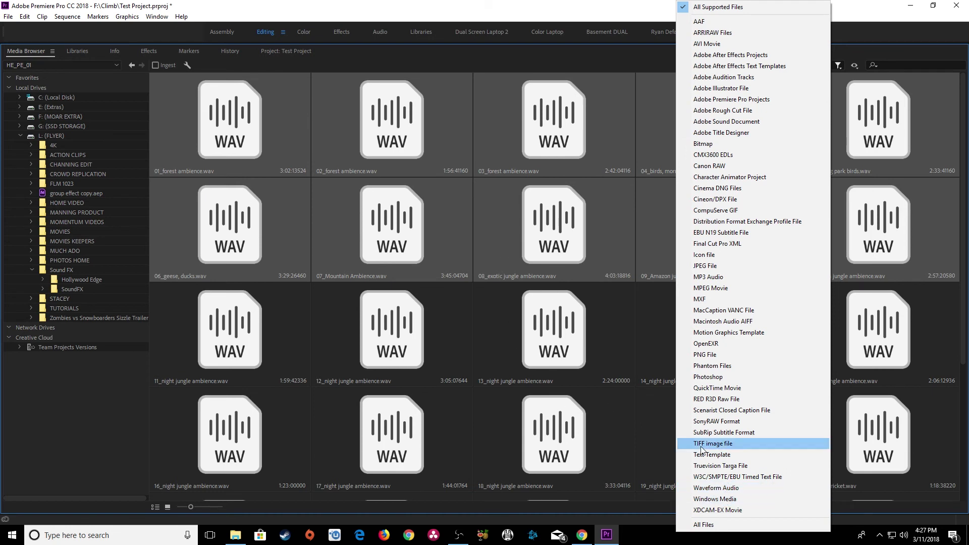
{"action": "left_click", "coordinate": [745, 489]}
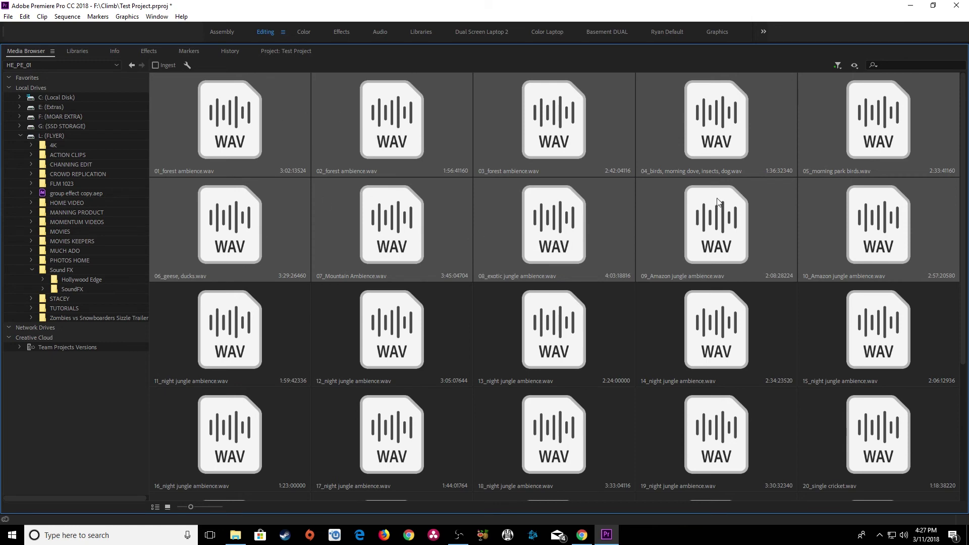
{"action": "left_click", "coordinate": [839, 66]}
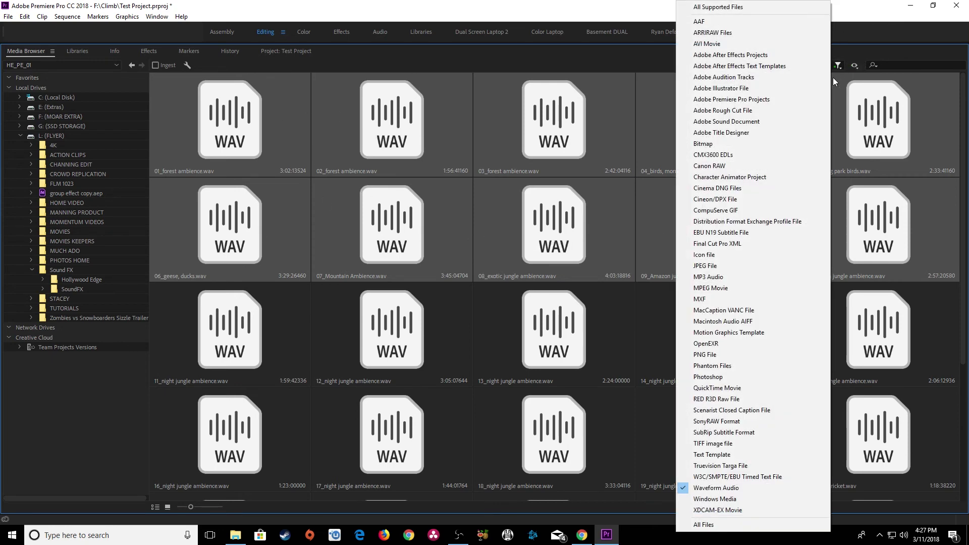
{"action": "left_click", "coordinate": [733, 11]}
{"action": "left_click", "coordinate": [285, 51]}
Enlarge the thumbnail icons in the Test Project list with the zoom slider
{"action": "left_click", "coordinate": [247, 453]}
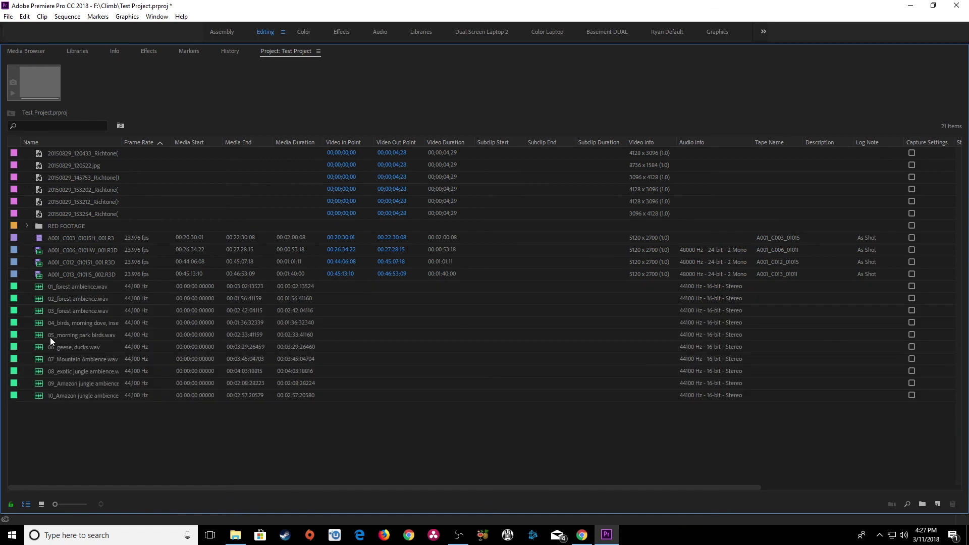
{"action": "key", "text": "Down"}
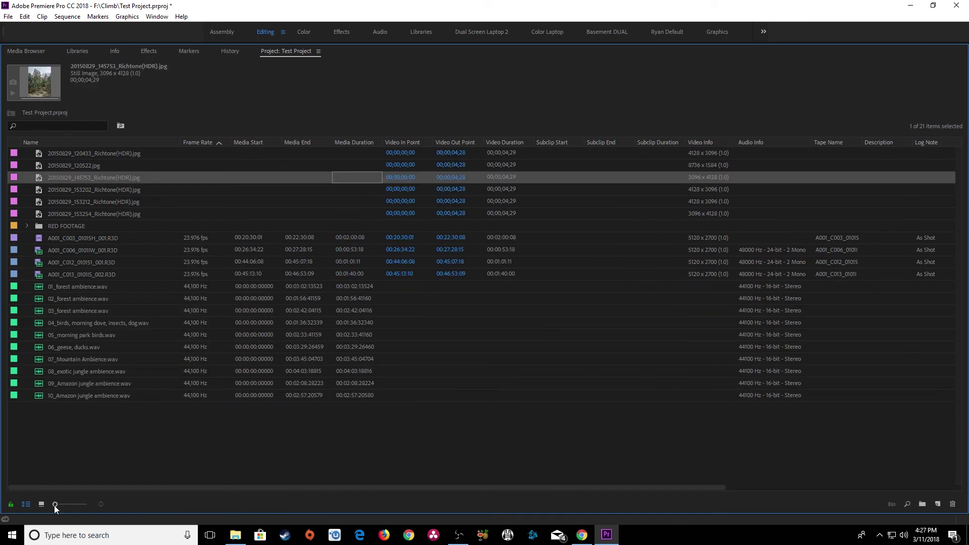
{"action": "left_click_drag", "start_coordinate": [54, 505], "coordinate": [96, 507]}
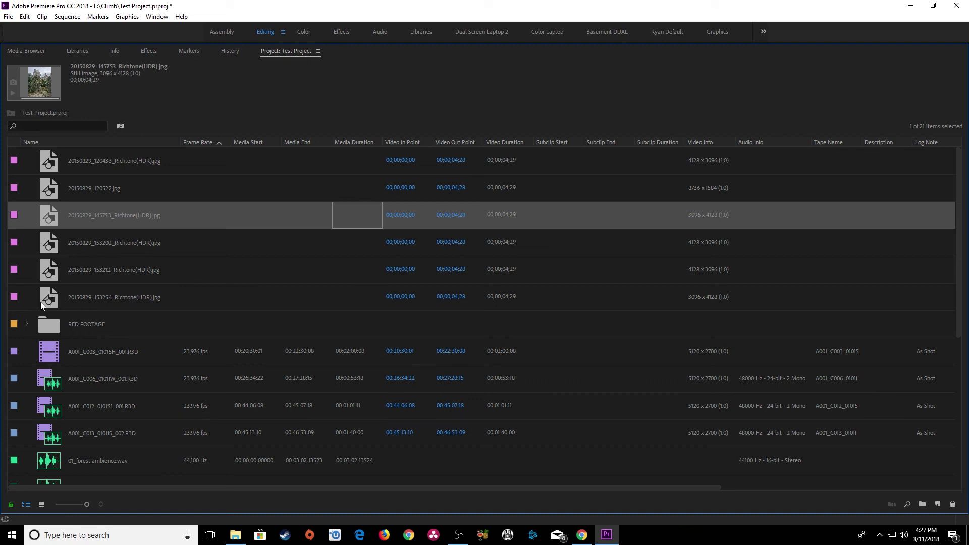
Review details of the Richtone(HDR) photos, RED clips C003 and C006, and 01_forest ambience.wav
{"action": "left_click", "coordinate": [56, 264]}
{"action": "left_click", "coordinate": [56, 250]}
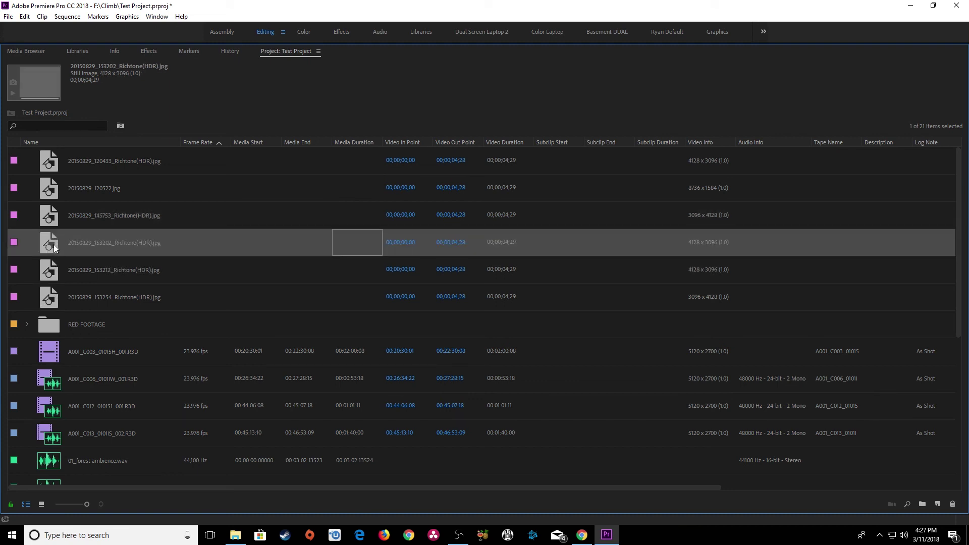
{"action": "left_click", "coordinate": [57, 209]}
{"action": "left_click", "coordinate": [52, 196]}
{"action": "left_click", "coordinate": [49, 167]}
{"action": "scroll", "coordinate": [50, 201], "scroll_direction": "down", "scroll_amount": 2}
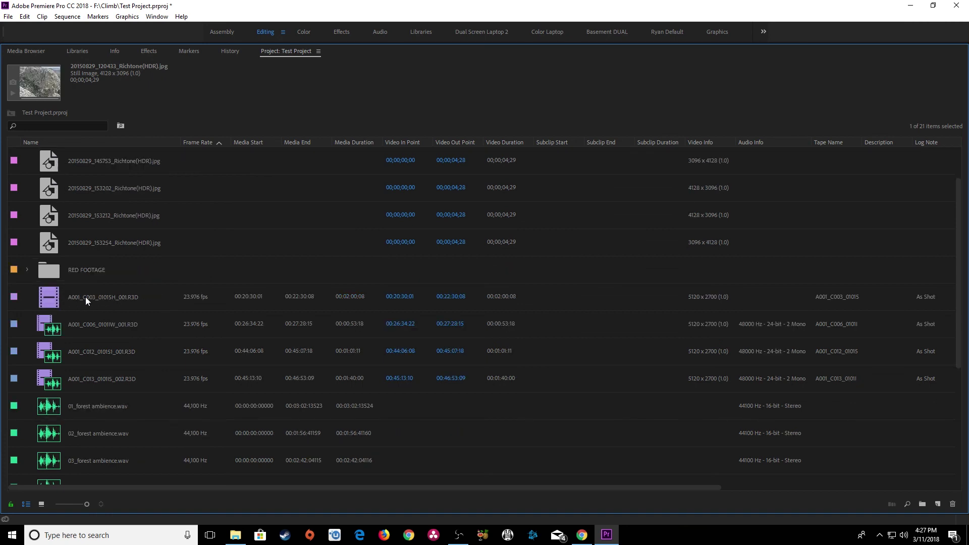
{"action": "left_click", "coordinate": [53, 301]}
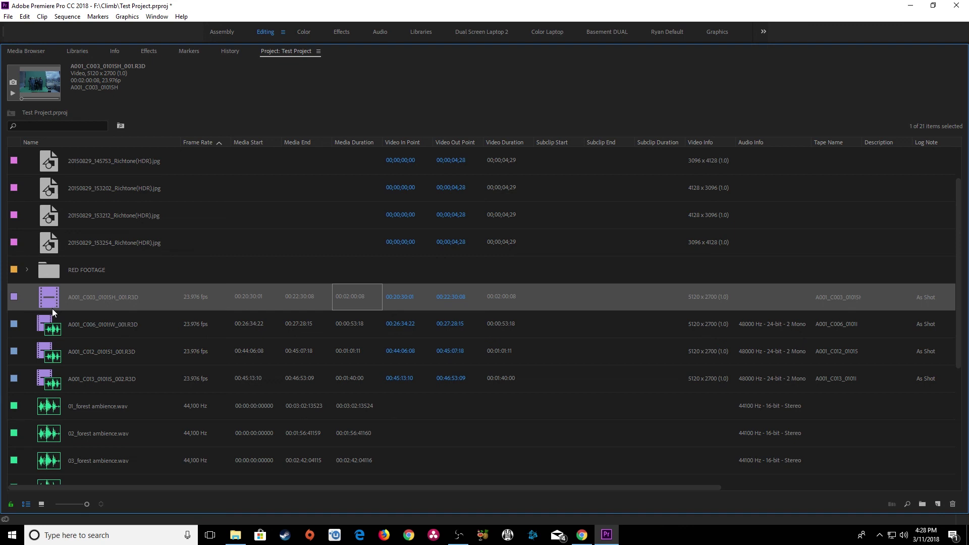
{"action": "left_click", "coordinate": [52, 325]}
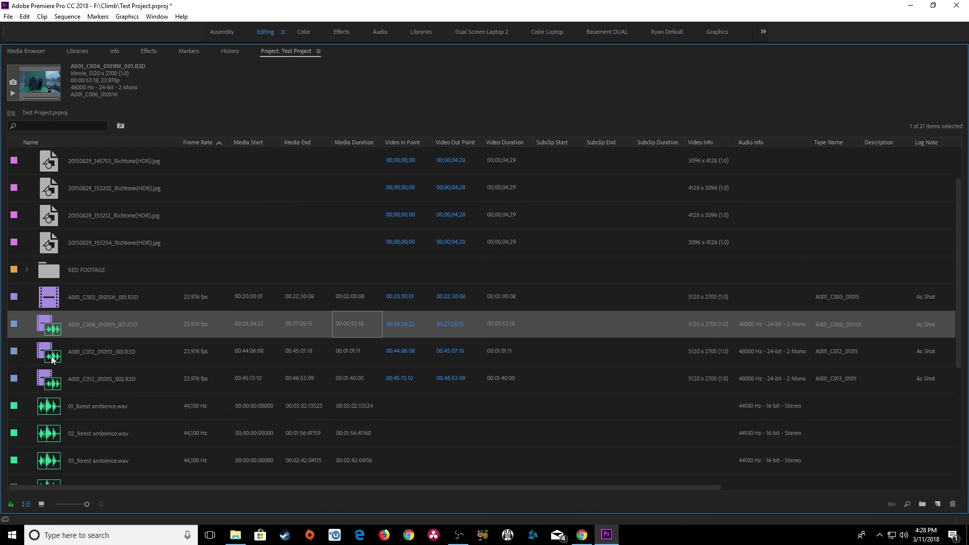
{"action": "left_click", "coordinate": [51, 407]}
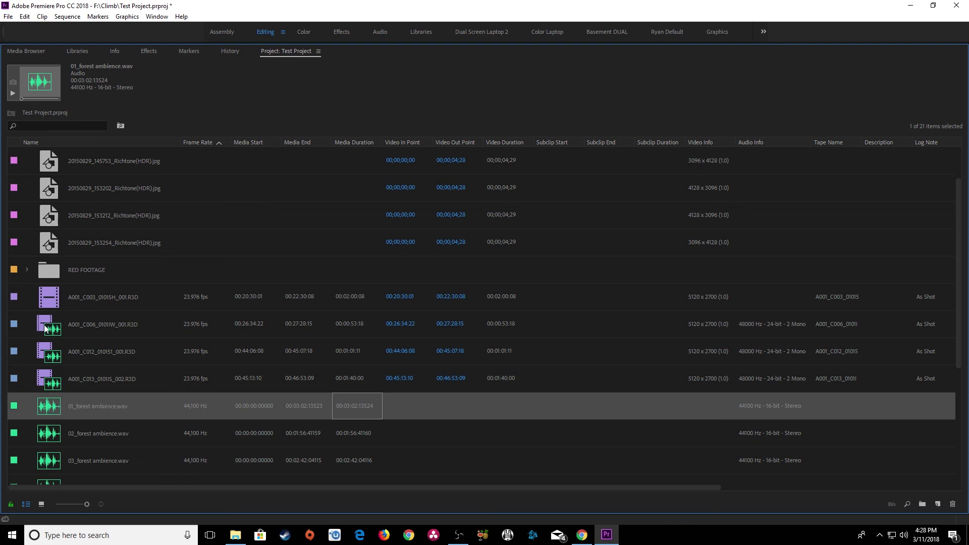
Build a new sequence from clip C003 and place clip C013 after it on V1
{"action": "double_click", "coordinate": [53, 297]}
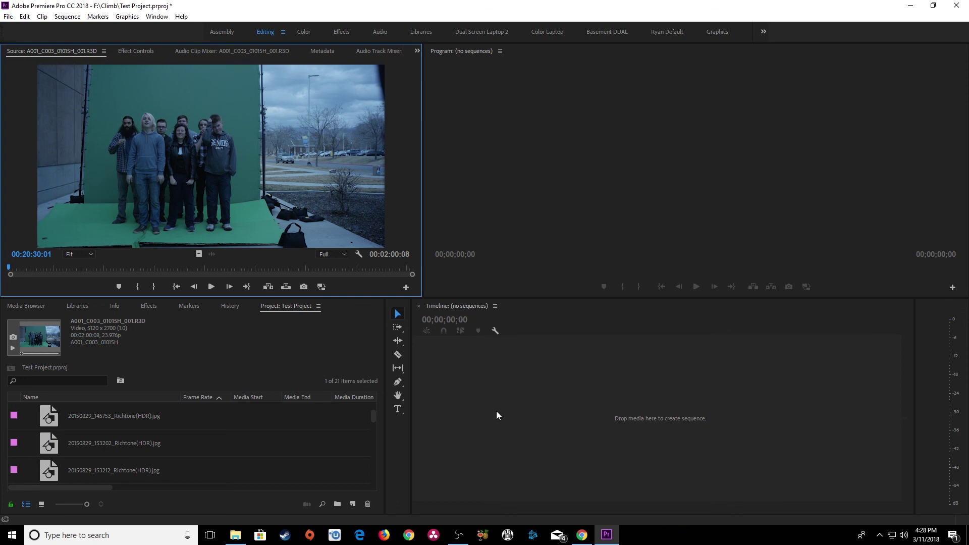
{"action": "left_click_drag", "start_coordinate": [495, 411], "coordinate": [496, 410]}
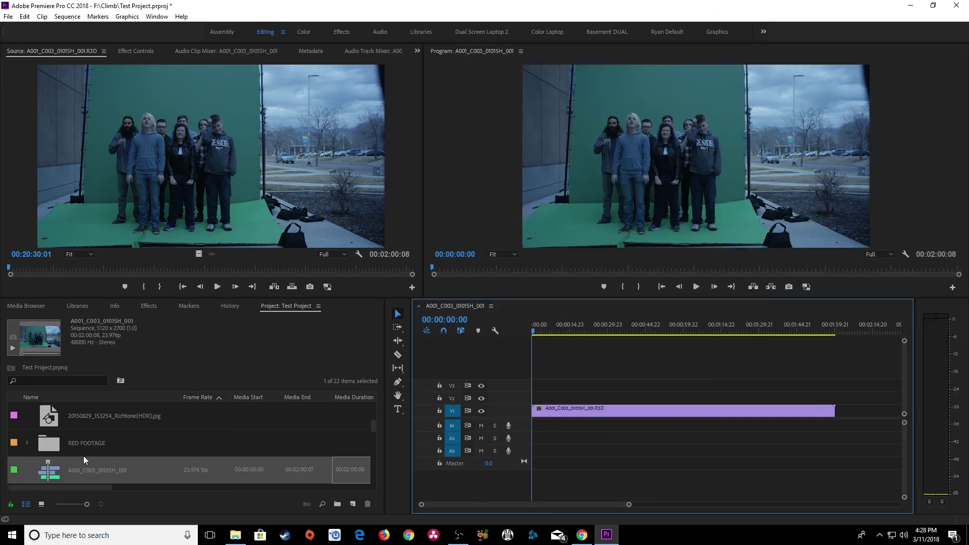
{"action": "scroll", "coordinate": [66, 454], "scroll_direction": "down", "scroll_amount": 3}
{"action": "left_click", "coordinate": [55, 444]}
{"action": "left_click_drag", "start_coordinate": [76, 441], "coordinate": [860, 391]}
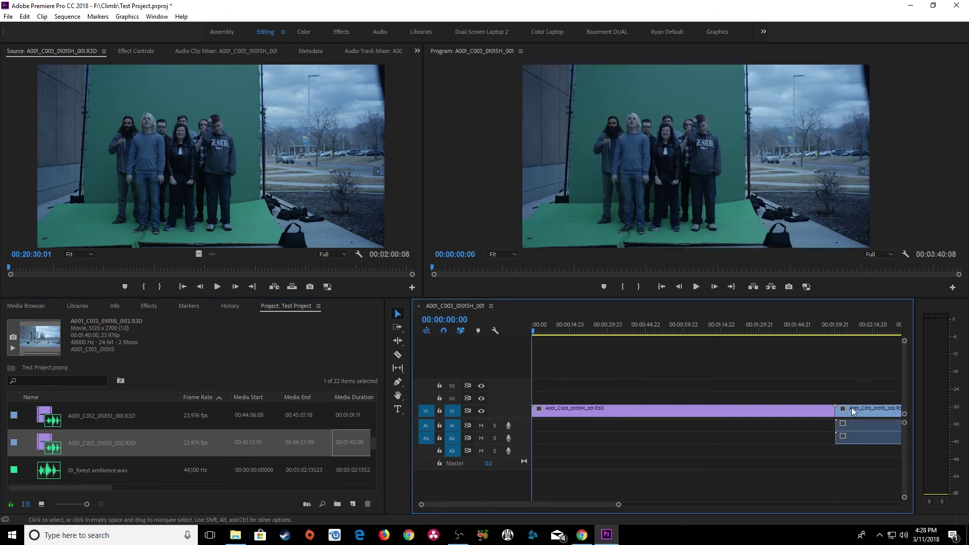
{"action": "left_click", "coordinate": [66, 468]}
Lay 01_forest ambience.wav on audio track A3 and maximize the Project panel
{"action": "left_click_drag", "start_coordinate": [297, 433], "coordinate": [536, 455]}
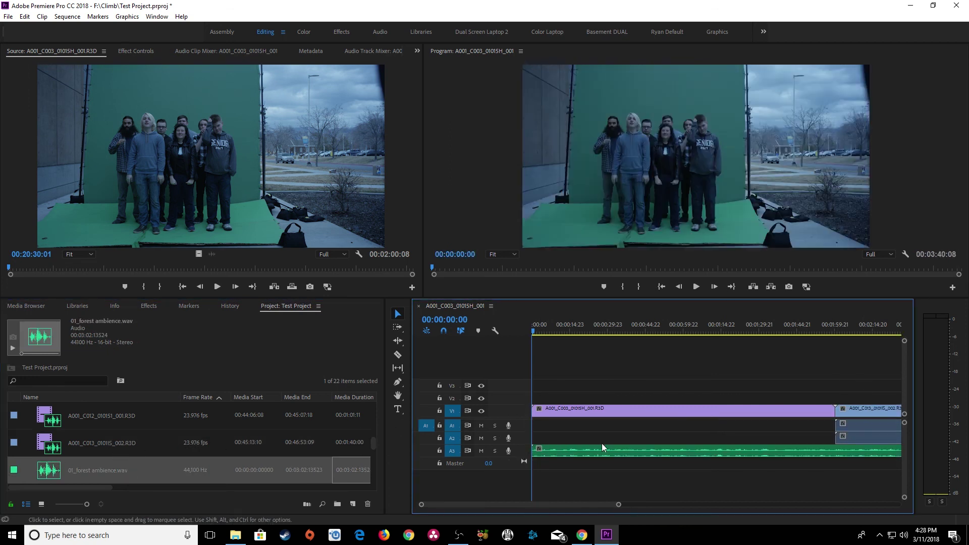
{"action": "scroll", "coordinate": [112, 450], "scroll_direction": "up", "scroll_amount": 2}
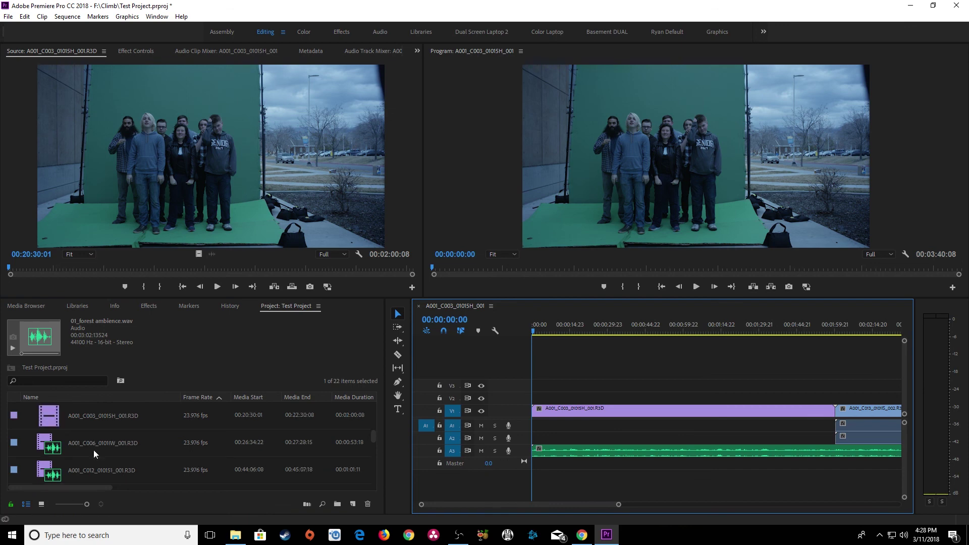
{"action": "key", "text": "grave"}
Select the A001_C003_0101SH_001 sequence, then open clip C003 in the Source monitor to restore the layout
{"action": "scroll", "coordinate": [84, 258], "scroll_direction": "up", "scroll_amount": 7}
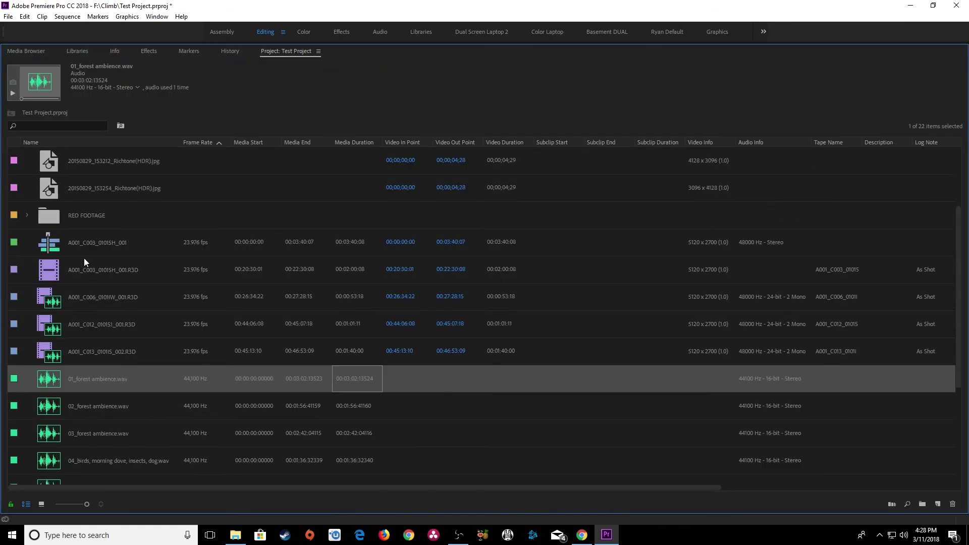
{"action": "left_click", "coordinate": [63, 329]}
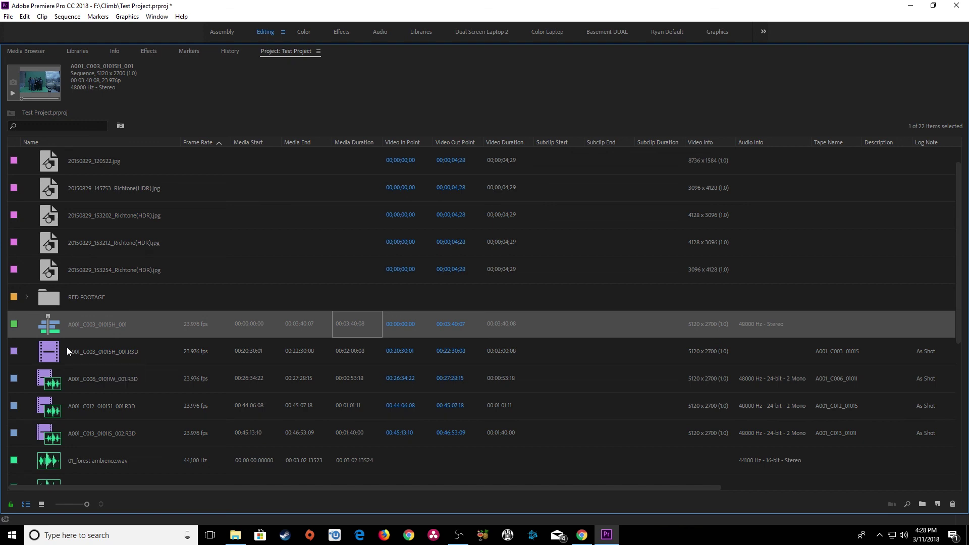
{"action": "double_click", "coordinate": [126, 343]}
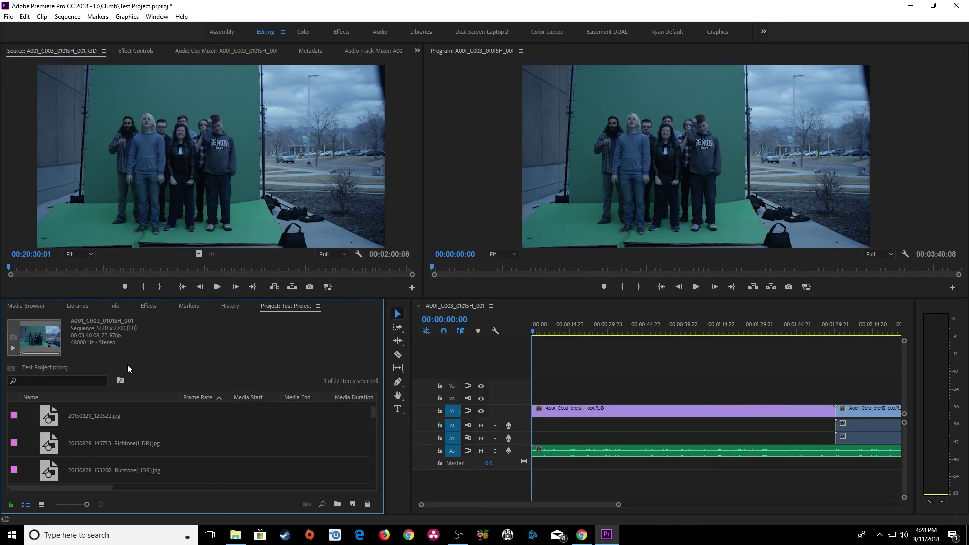